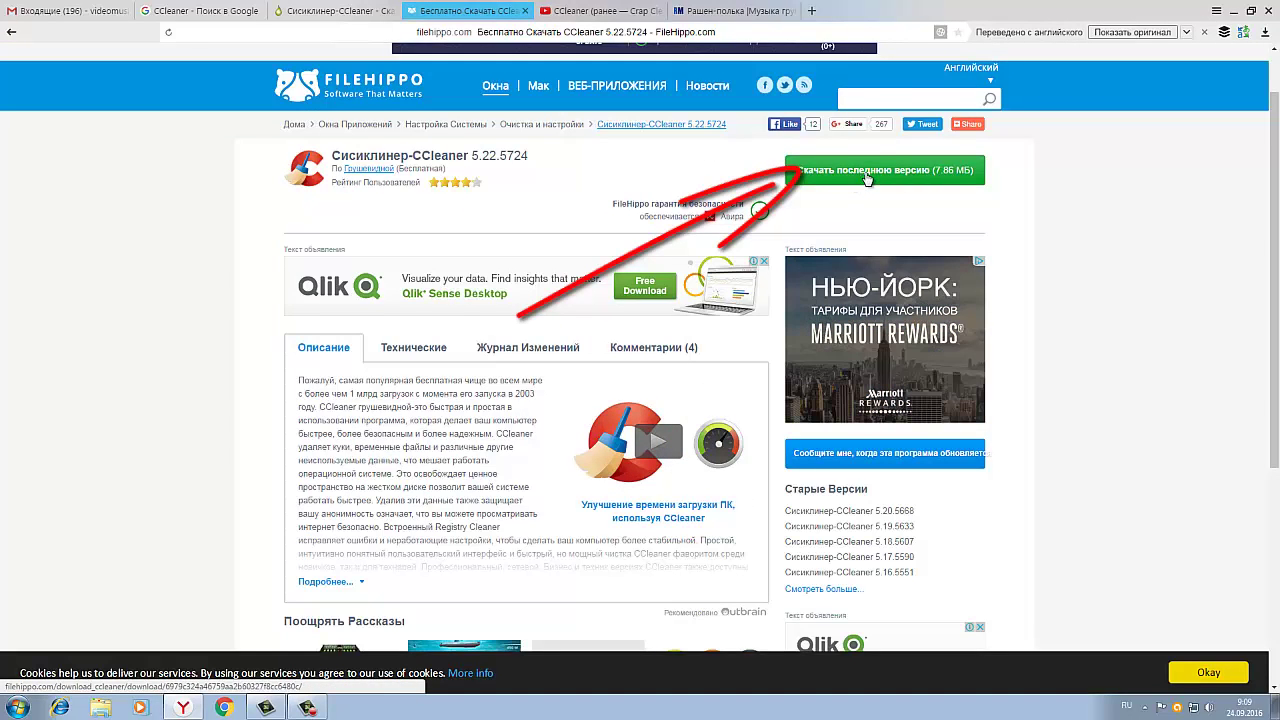
Step: Download the latest CCleaner version (5.22.5724) from FileHippo and save the ccsetup522 installer in the Загрузки folder
{"action": "left_click", "coordinate": [866, 176]}
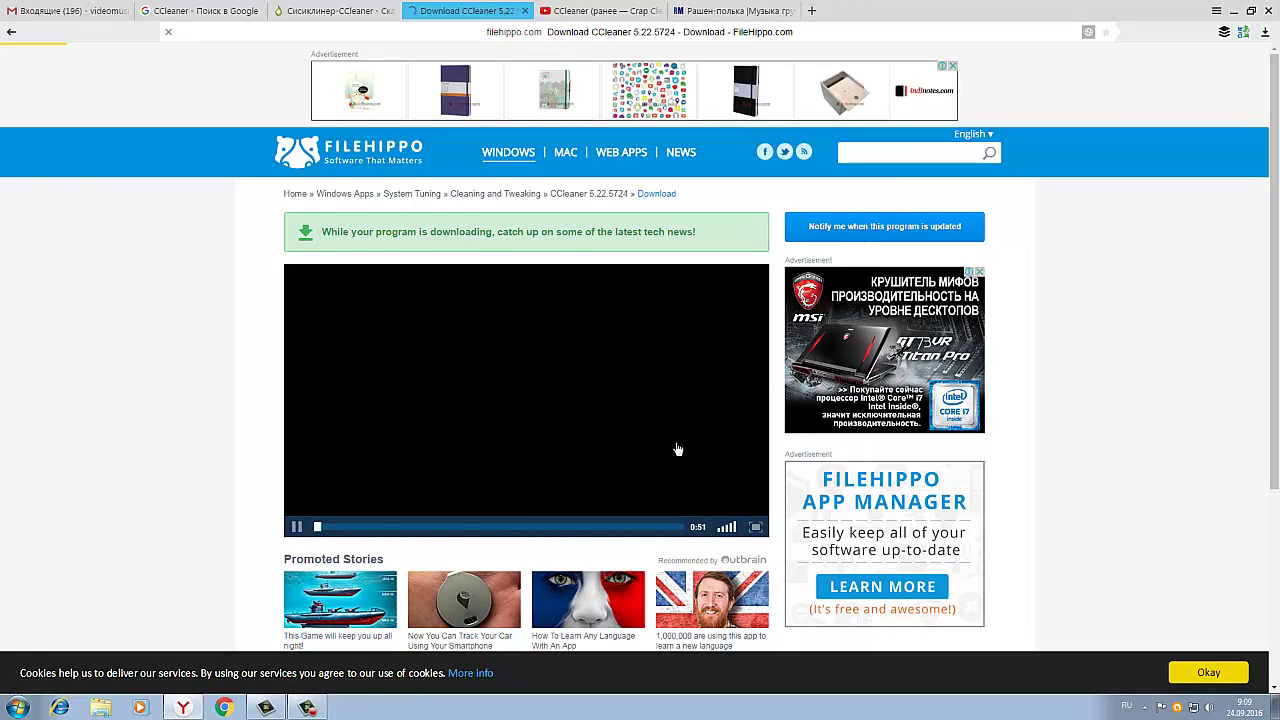
{"action": "left_click", "coordinate": [554, 509]}
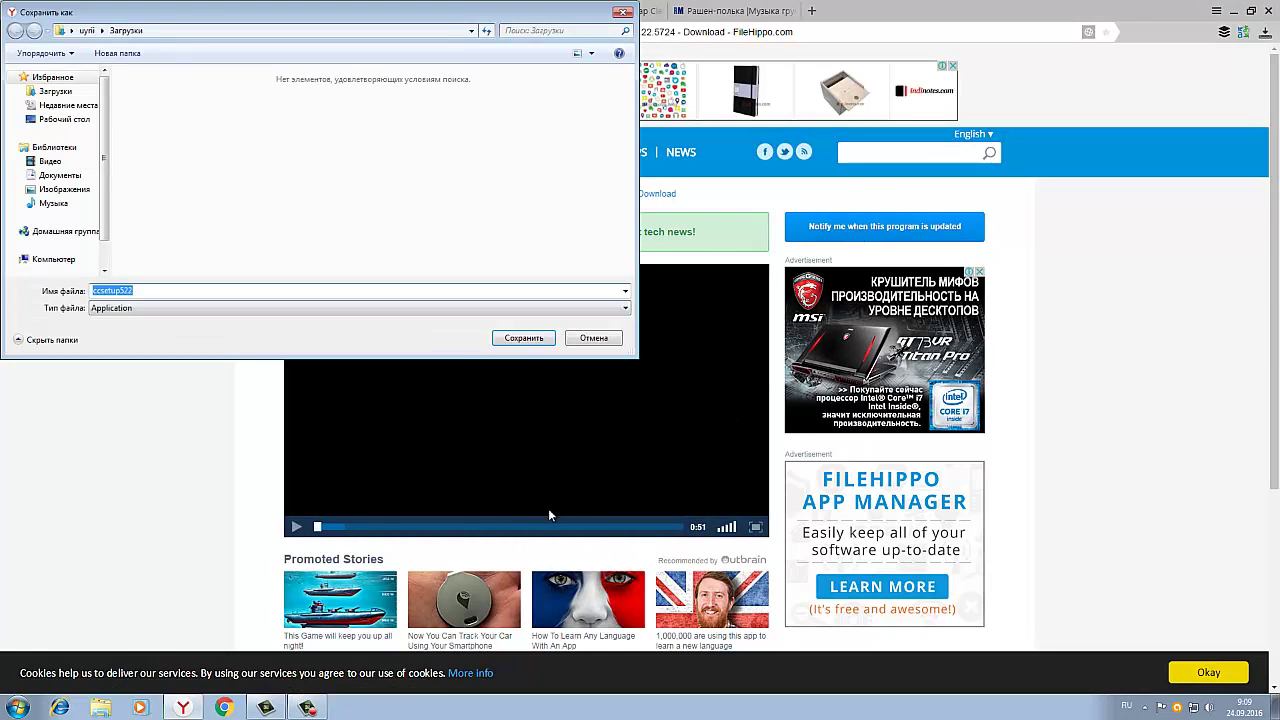
{"action": "left_click", "coordinate": [520, 338]}
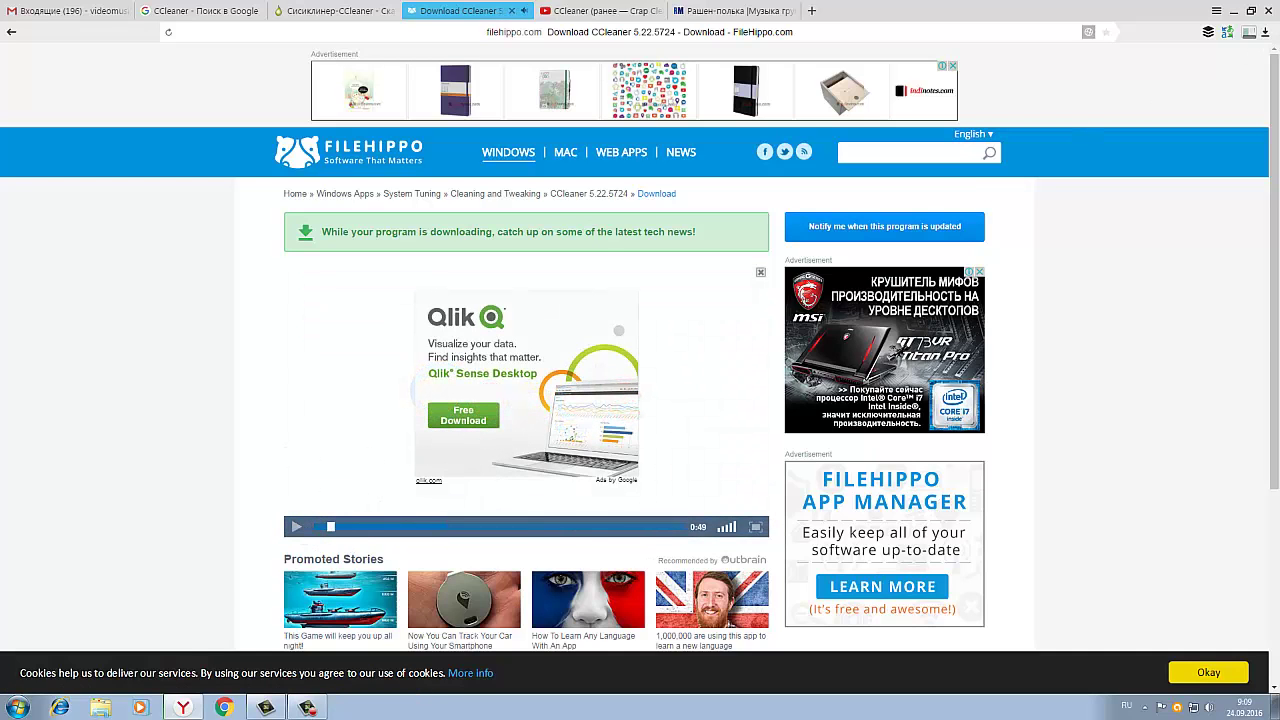
Step: Check the progress of the ccsetup522 download and return to the CCleaner page on FileHippo
{"action": "left_click", "coordinate": [1266, 35]}
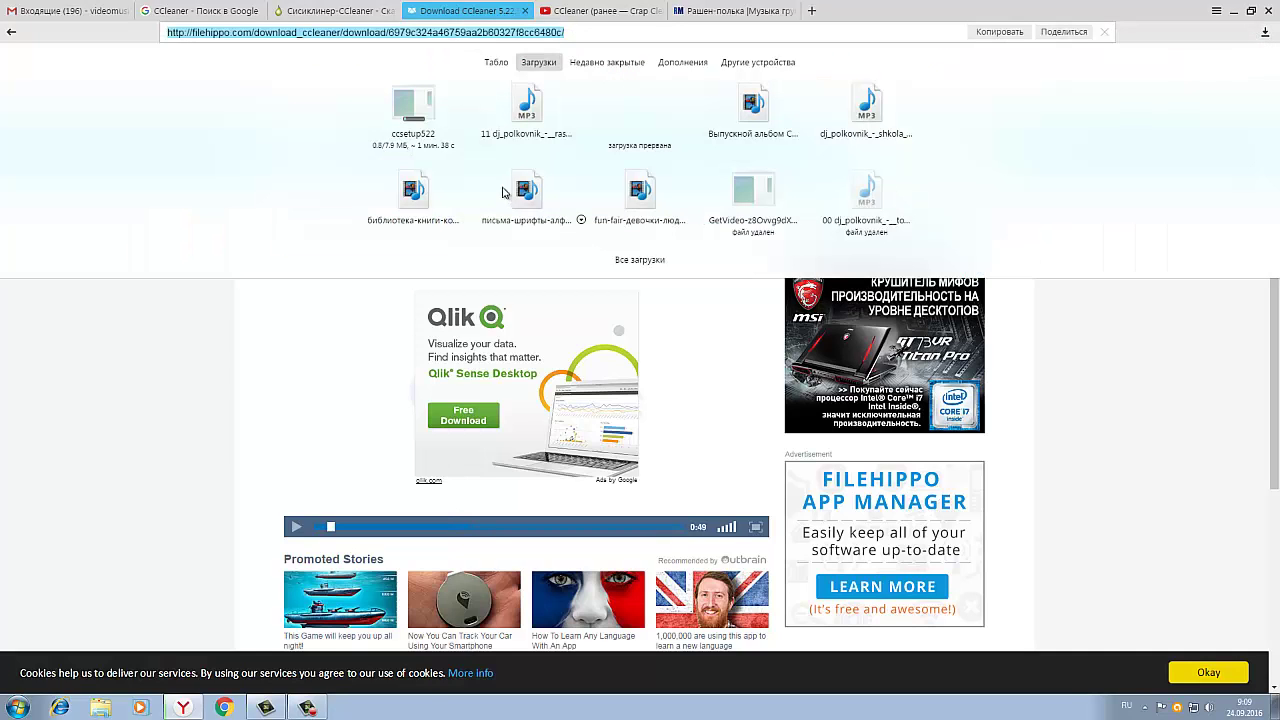
{"action": "left_click", "coordinate": [185, 403]}
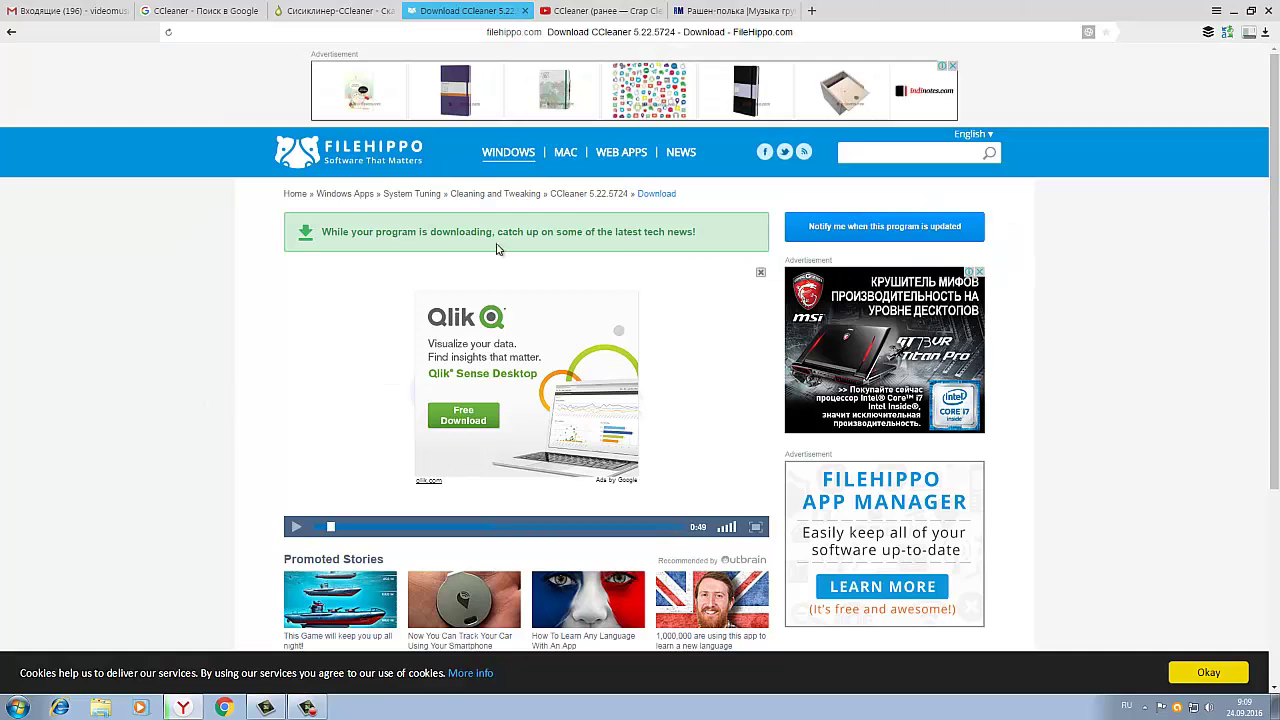
{"action": "left_click", "coordinate": [10, 34]}
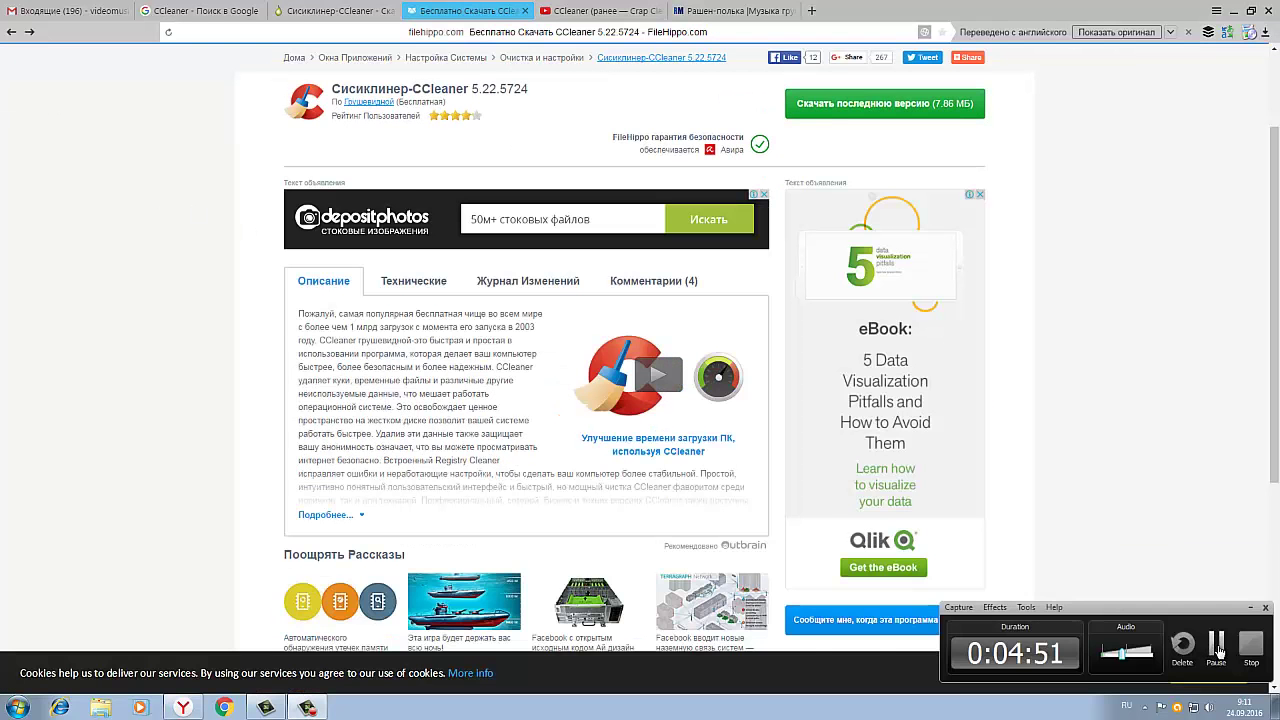
{"action": "left_click", "coordinate": [1218, 650]}
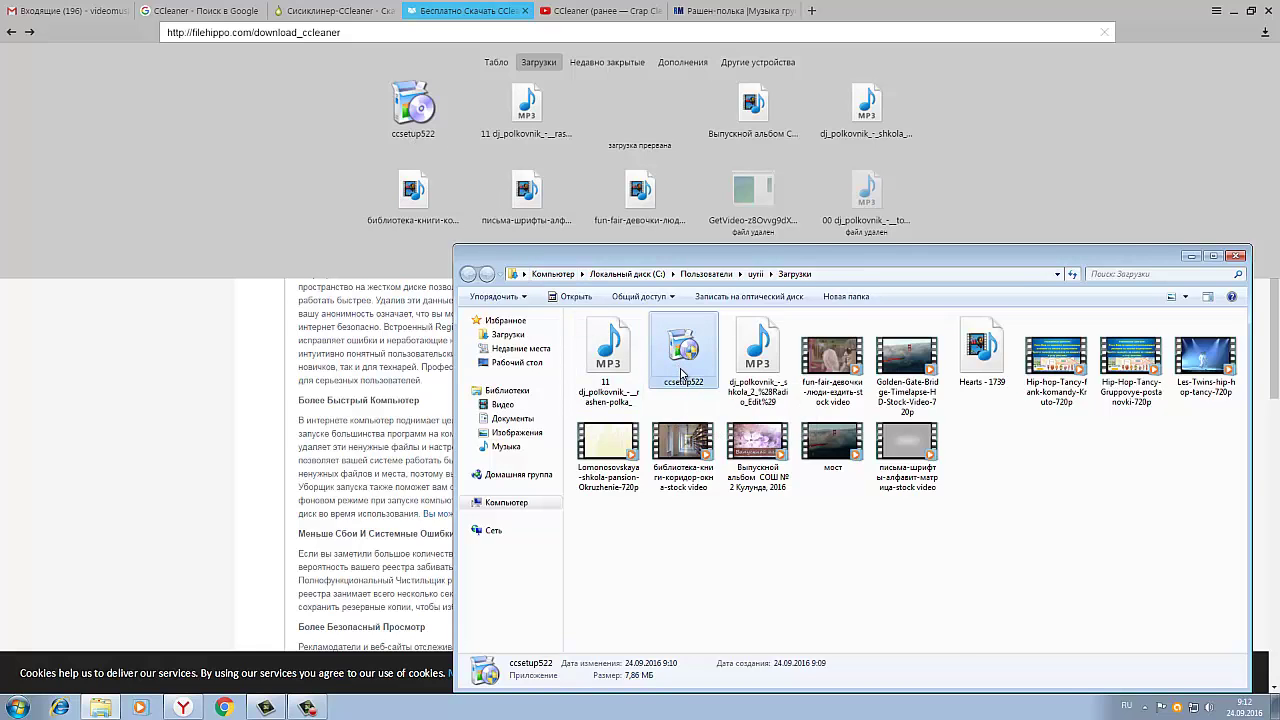
Step: Run the downloaded ccsetup522 installer as administrator and set the setup language to Russian
{"action": "right_click", "coordinate": [681, 373]}
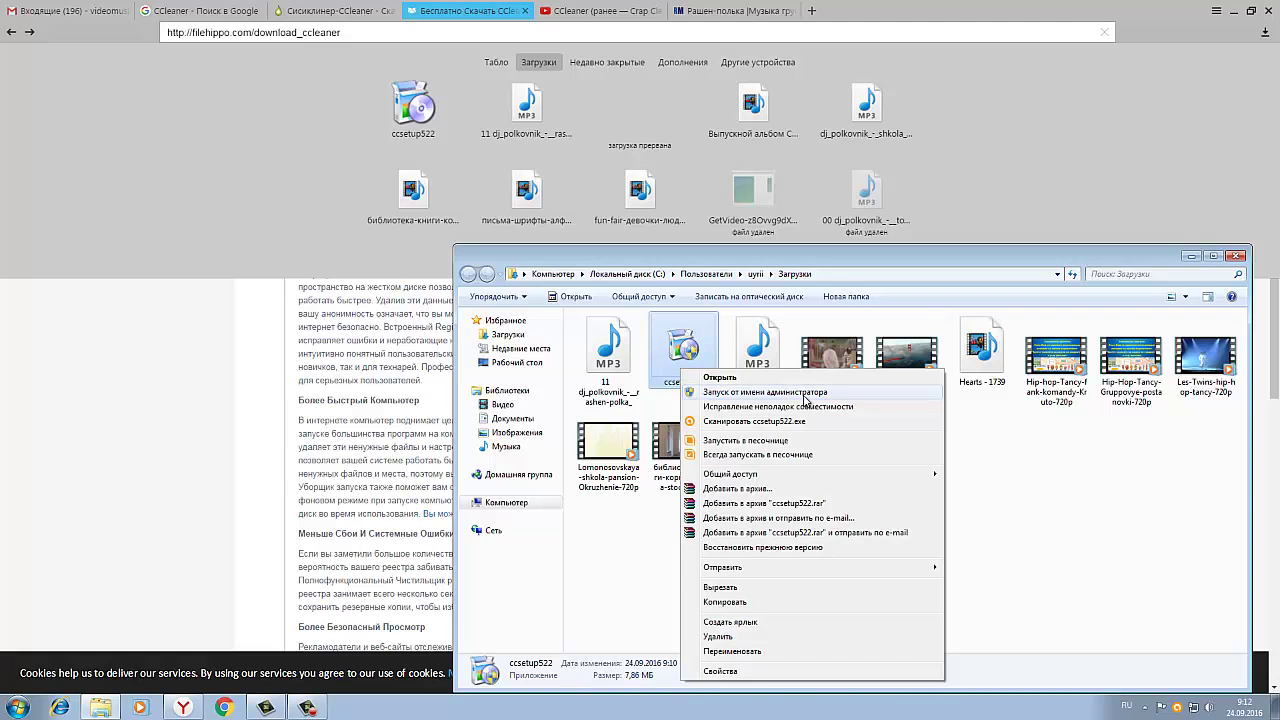
{"action": "left_click", "coordinate": [804, 399]}
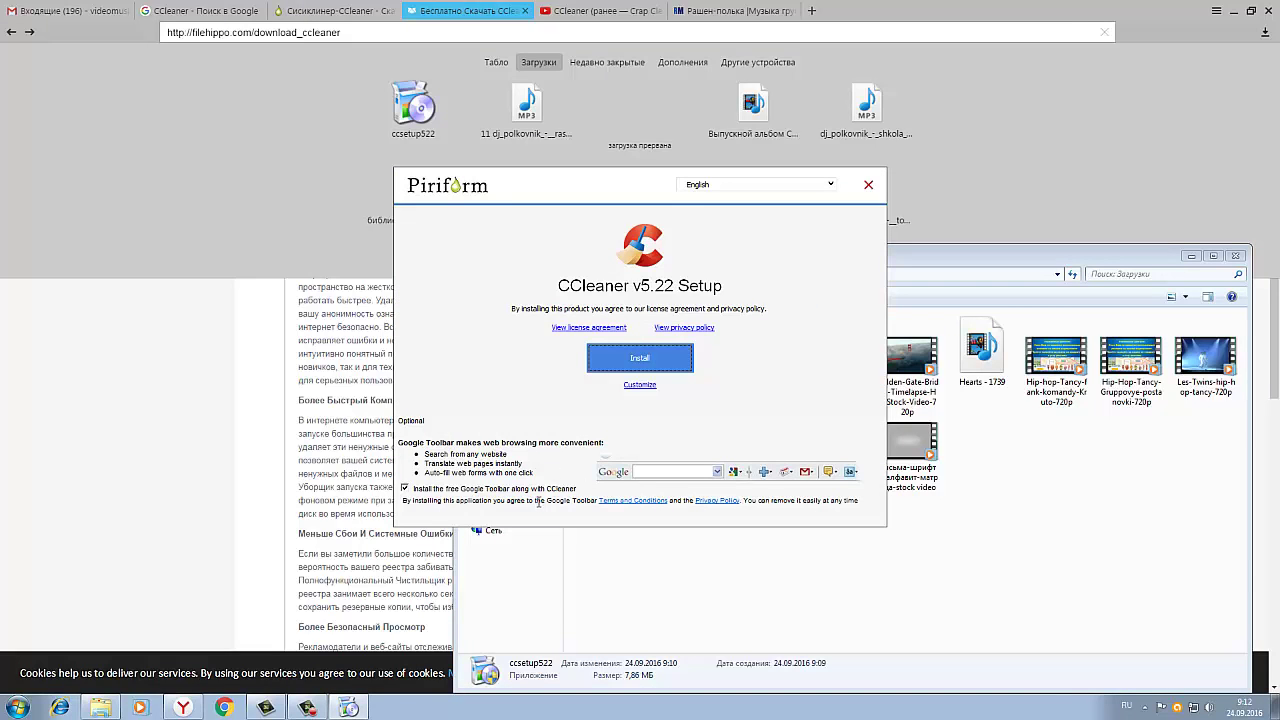
{"action": "left_click", "coordinate": [831, 185]}
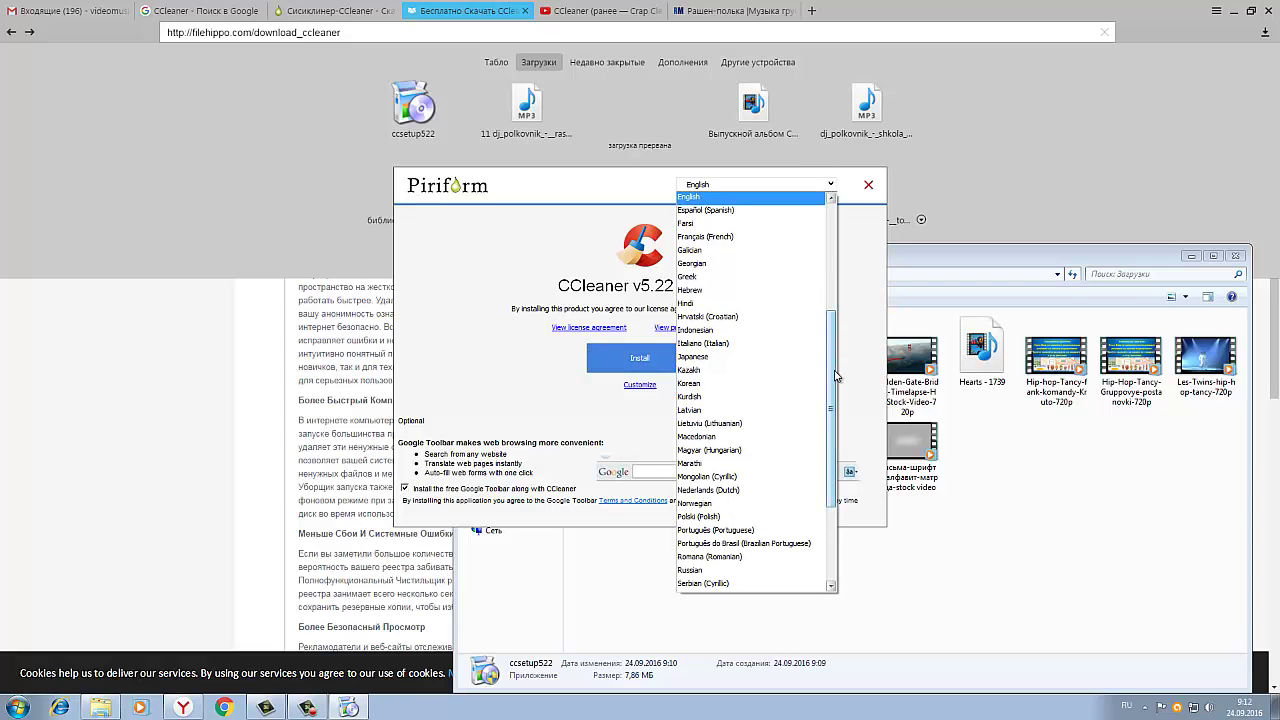
{"action": "scroll", "coordinate": [838, 384], "scroll_direction": "down", "scroll_amount": 1}
{"action": "scroll", "coordinate": [838, 384], "scroll_direction": "down", "scroll_amount": 1}
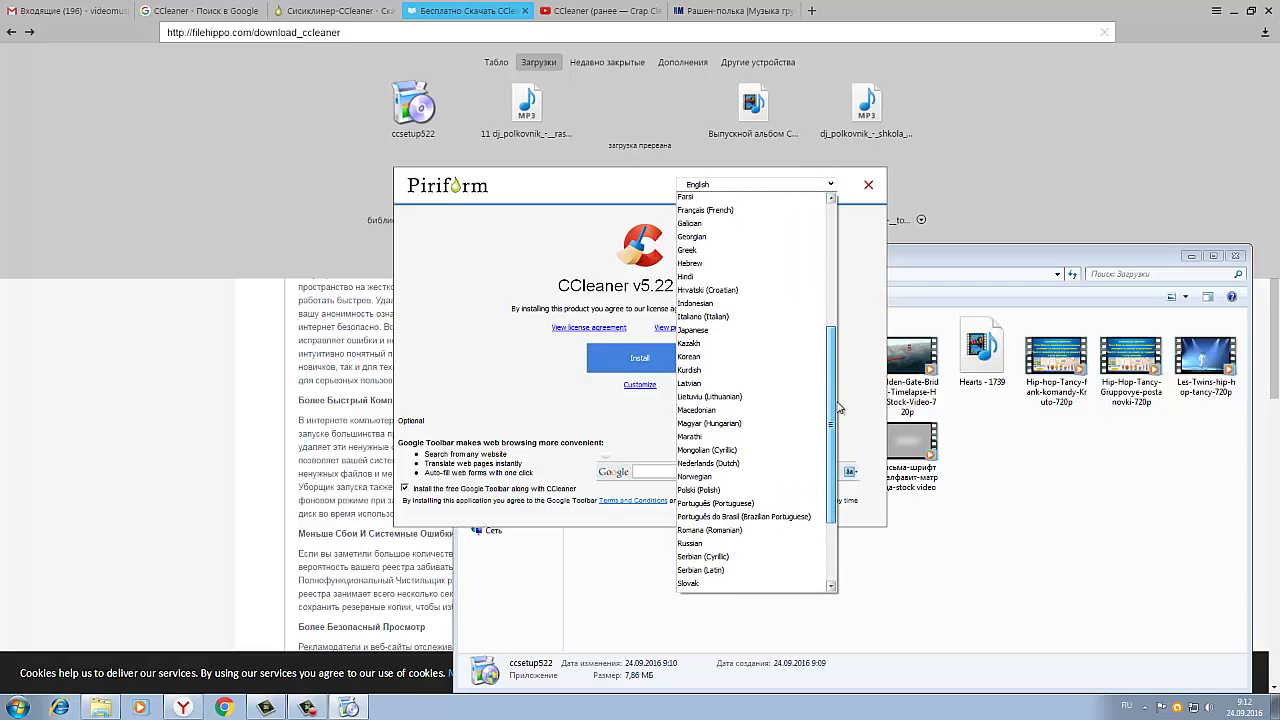
{"action": "left_click", "coordinate": [691, 544]}
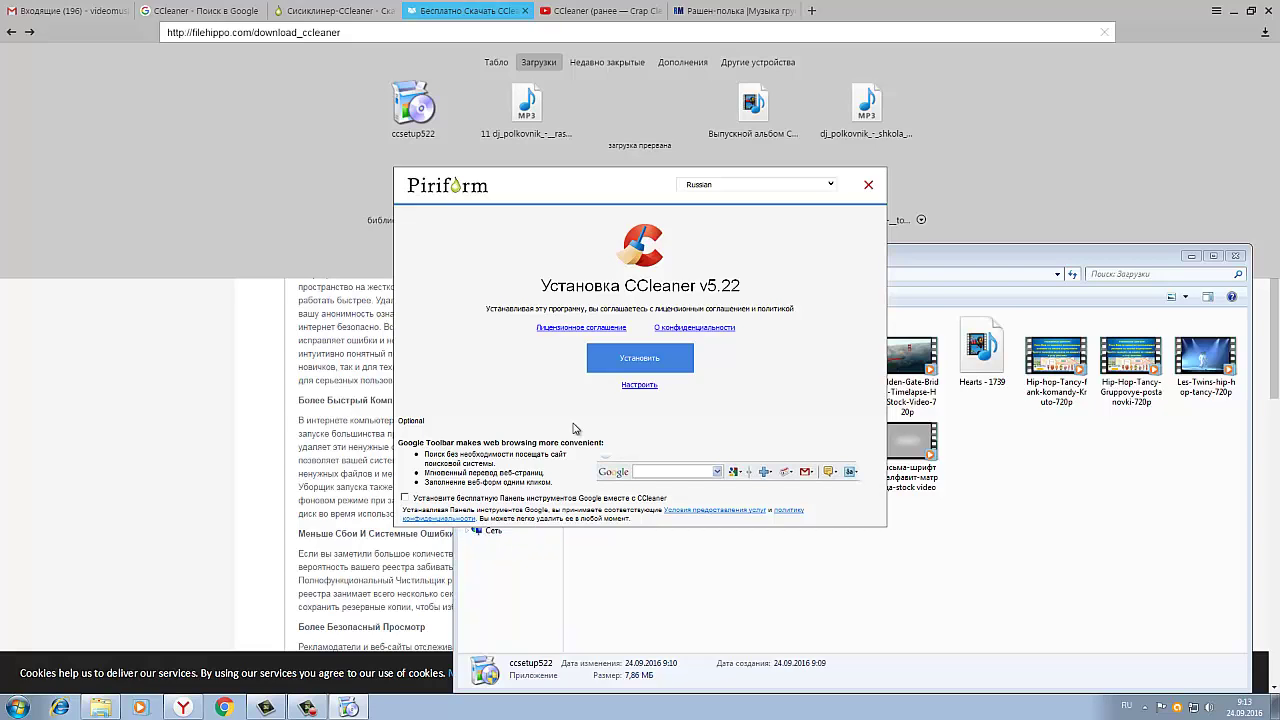
Step: Install CCleaner v5.22 without the Google Toolbar and launch it from the finished setup
{"action": "left_click", "coordinate": [646, 364]}
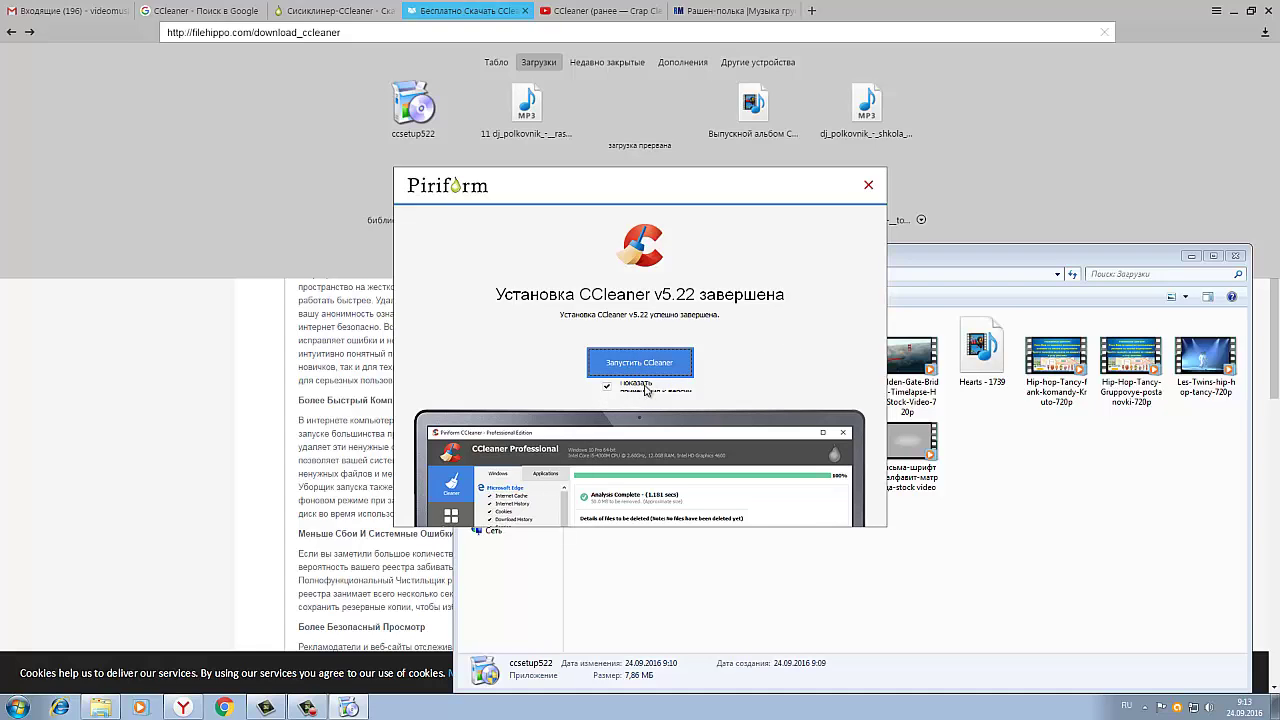
{"action": "left_click", "coordinate": [641, 366]}
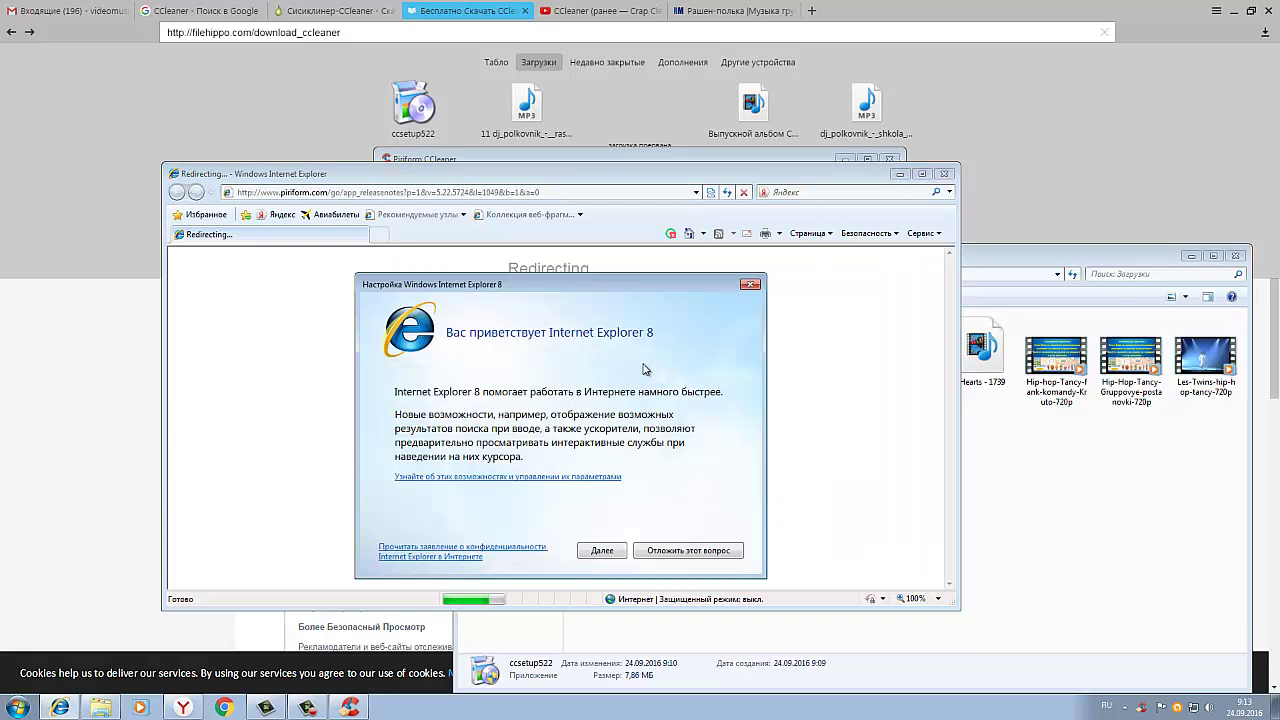
Step: Close Internet Explorer with its welcome dialog and the CCleaner release notes, and maximize the CCleaner window
{"action": "left_click", "coordinate": [750, 286]}
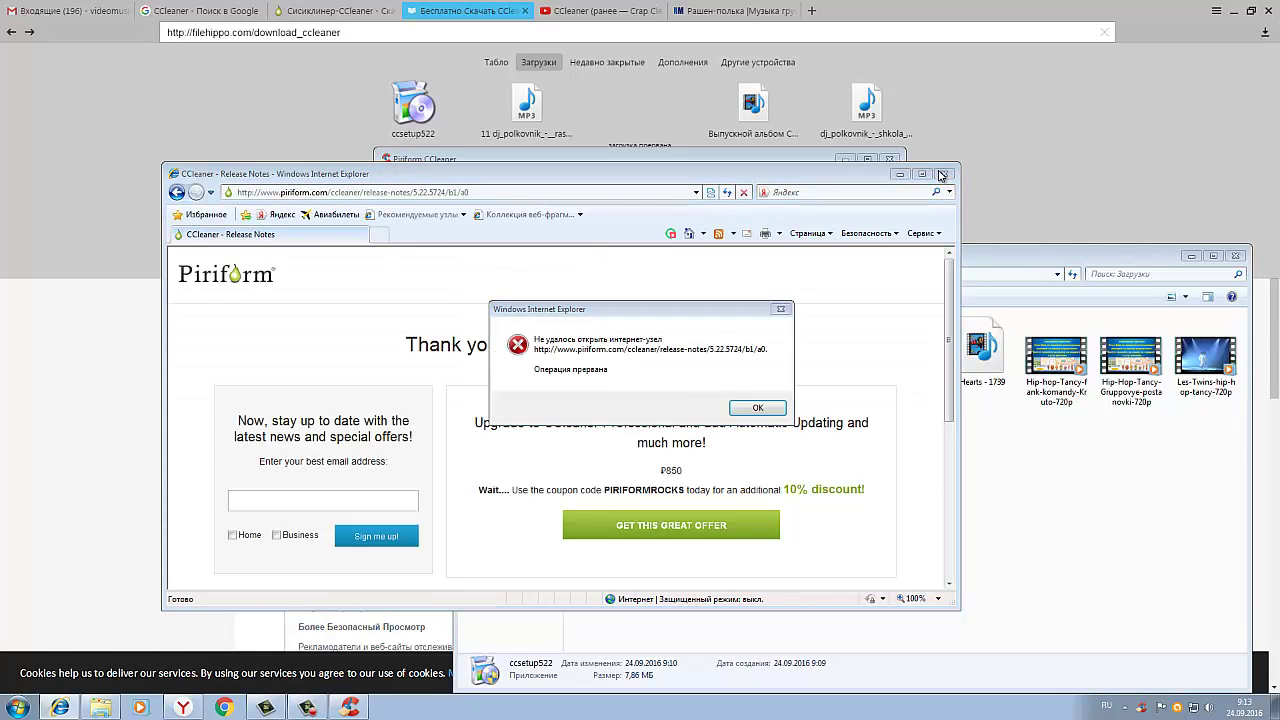
{"action": "left_click", "coordinate": [765, 408]}
{"action": "left_click", "coordinate": [942, 176]}
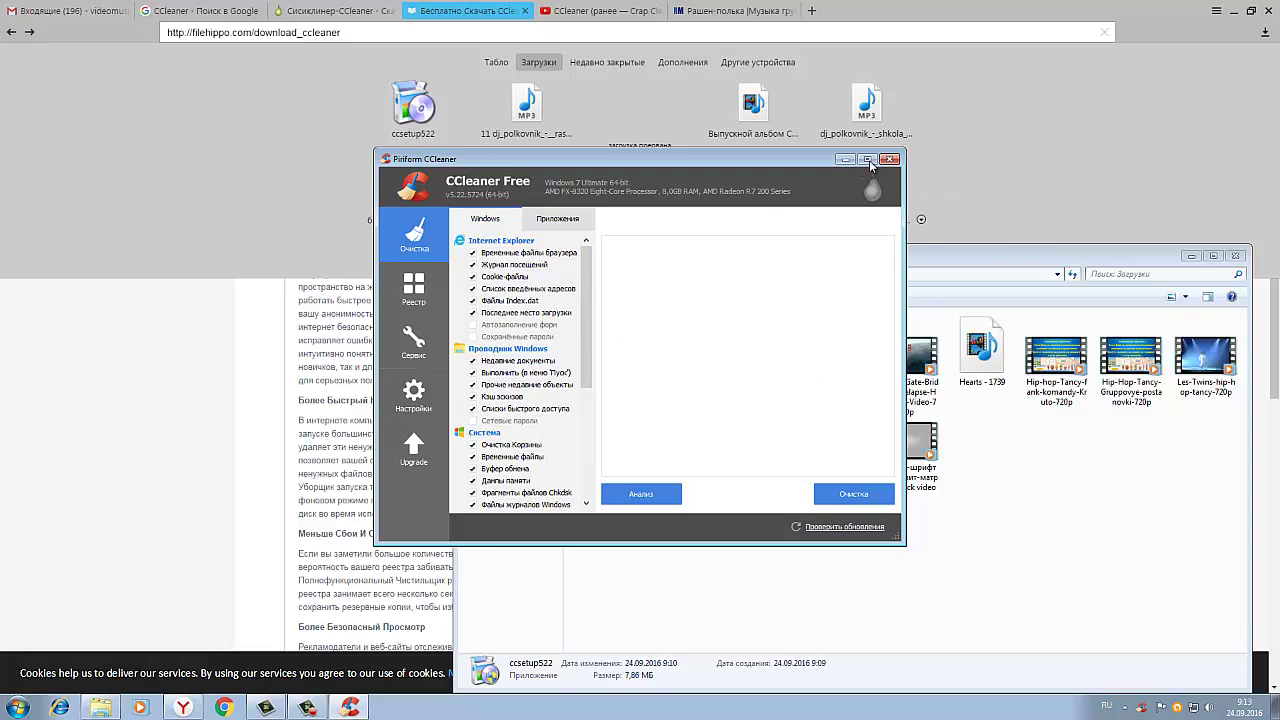
{"action": "left_click", "coordinate": [867, 160]}
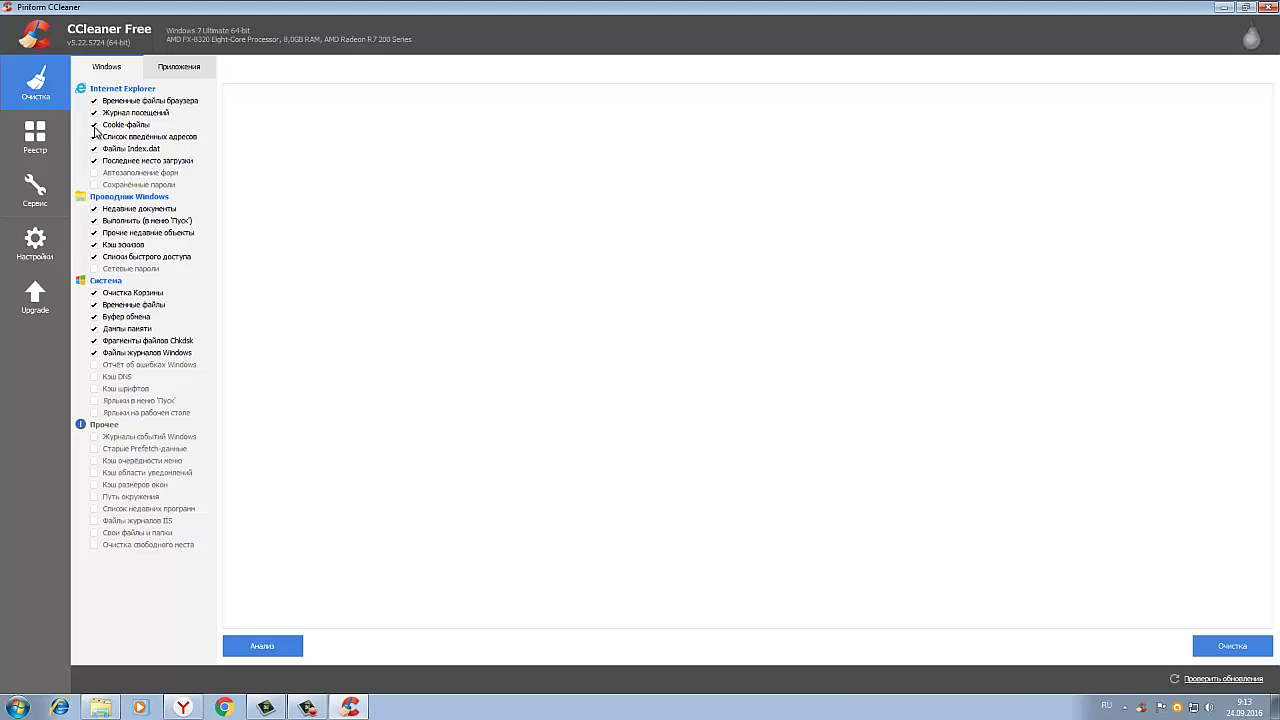
Step: Exclude Internet Explorer's Cookie-файлы from the Windows cleaning options and start the analysis
{"action": "left_click", "coordinate": [95, 126]}
{"action": "left_click", "coordinate": [268, 651]}
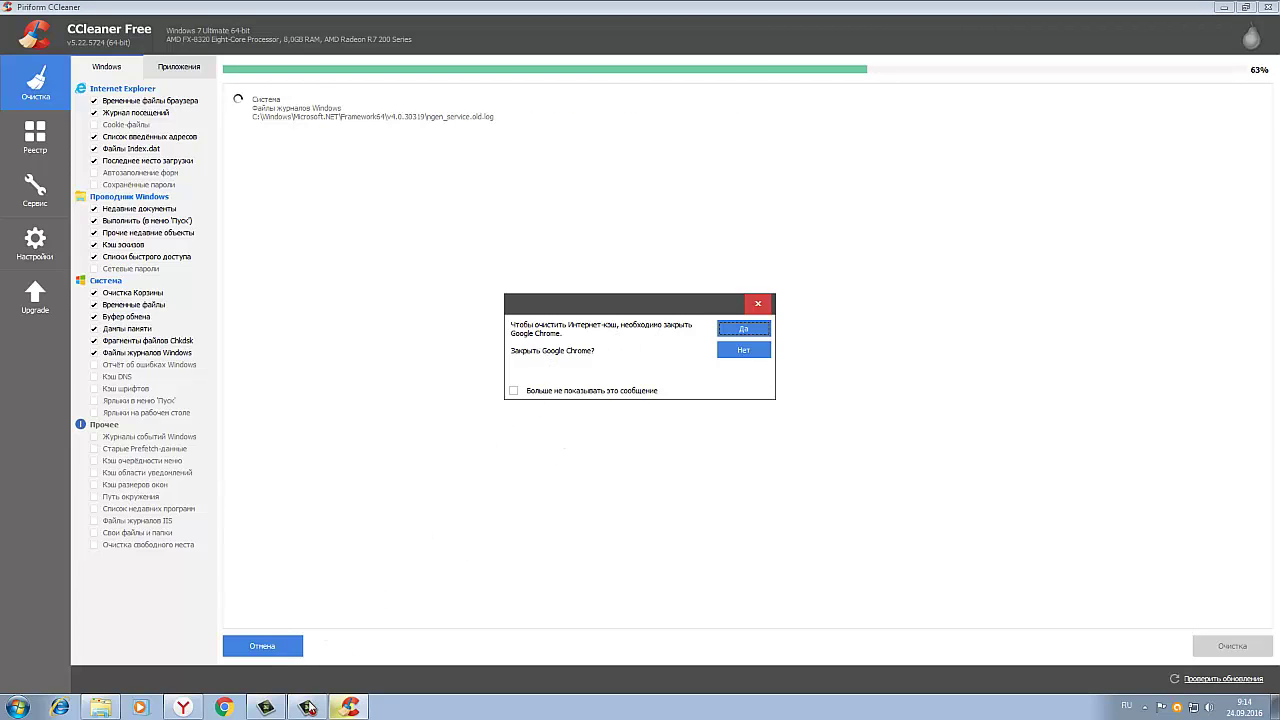
Step: Close the Yandex browser and agree to closing Google Chrome so that its internet cache can be analyzed
{"action": "left_click", "coordinate": [226, 707]}
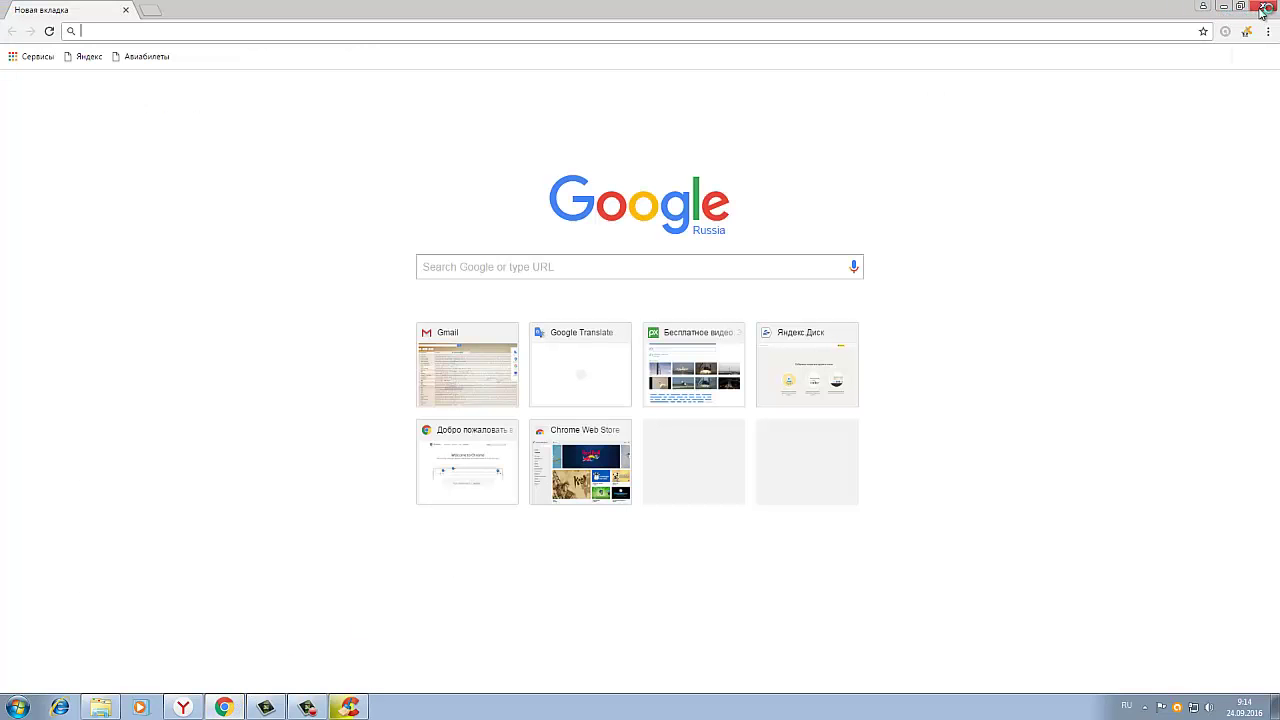
{"action": "left_click", "coordinate": [1222, 7]}
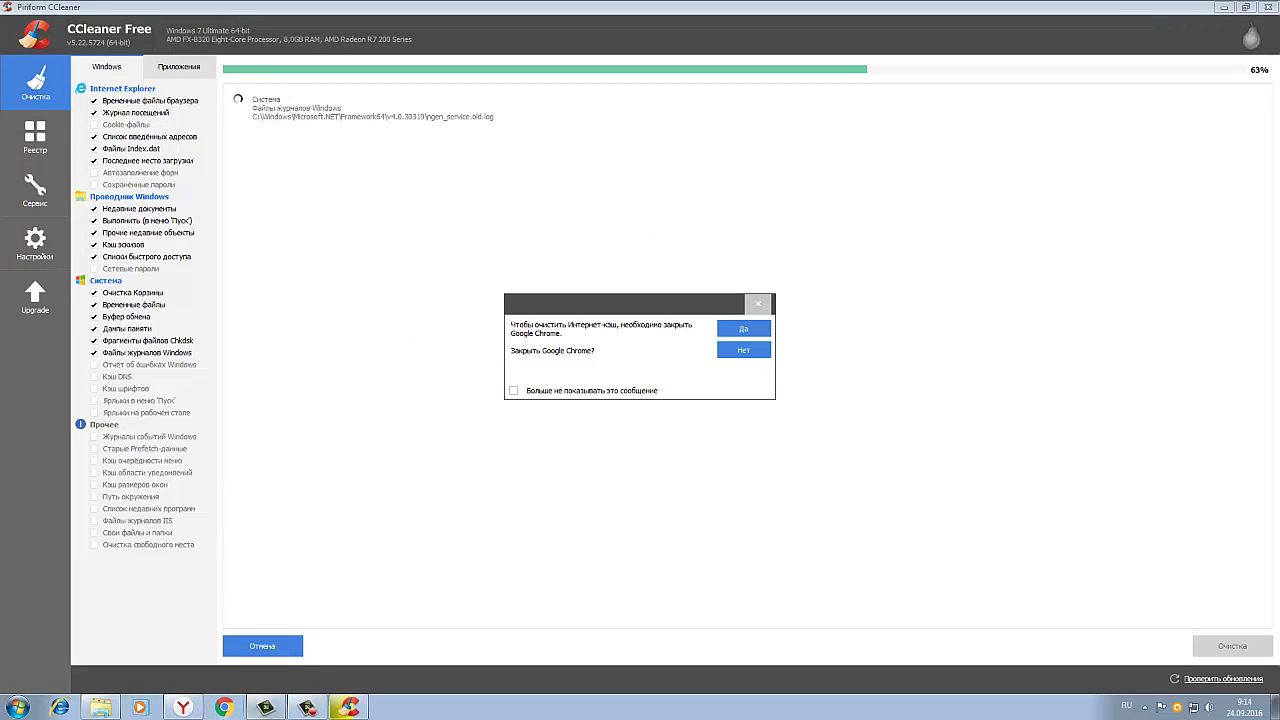
{"action": "left_click", "coordinate": [190, 706]}
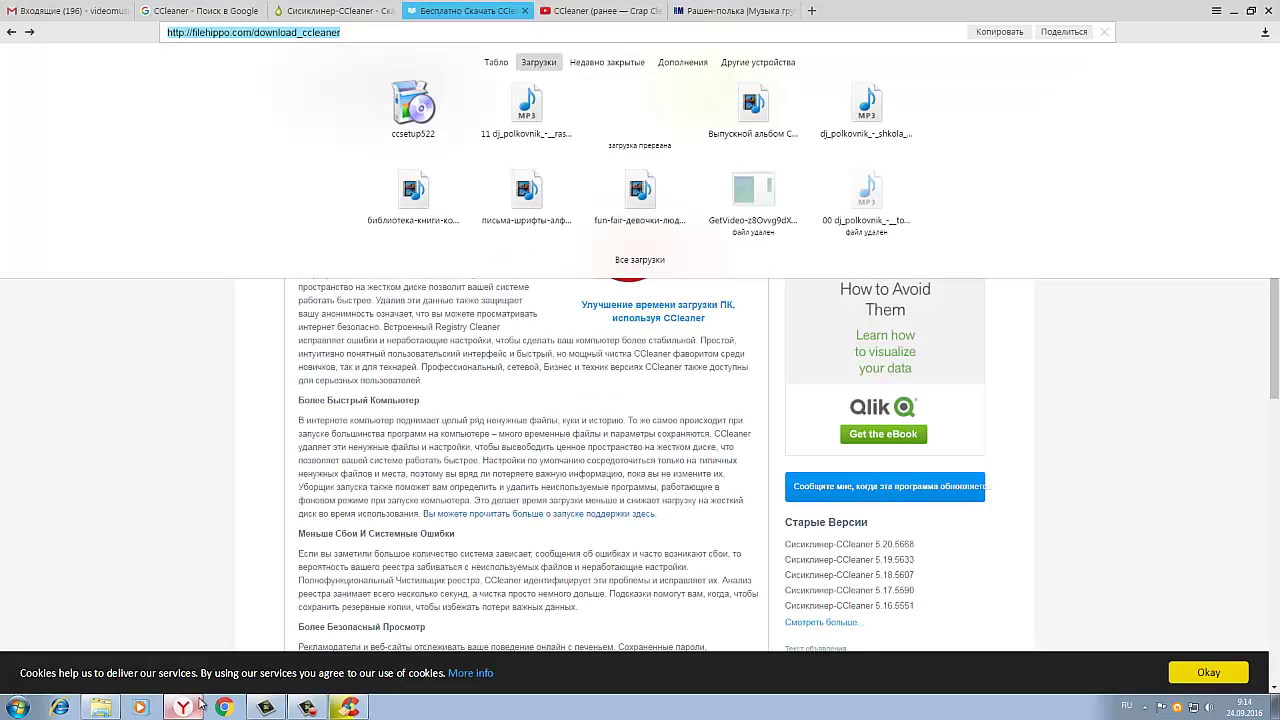
{"action": "left_click", "coordinate": [1268, 11]}
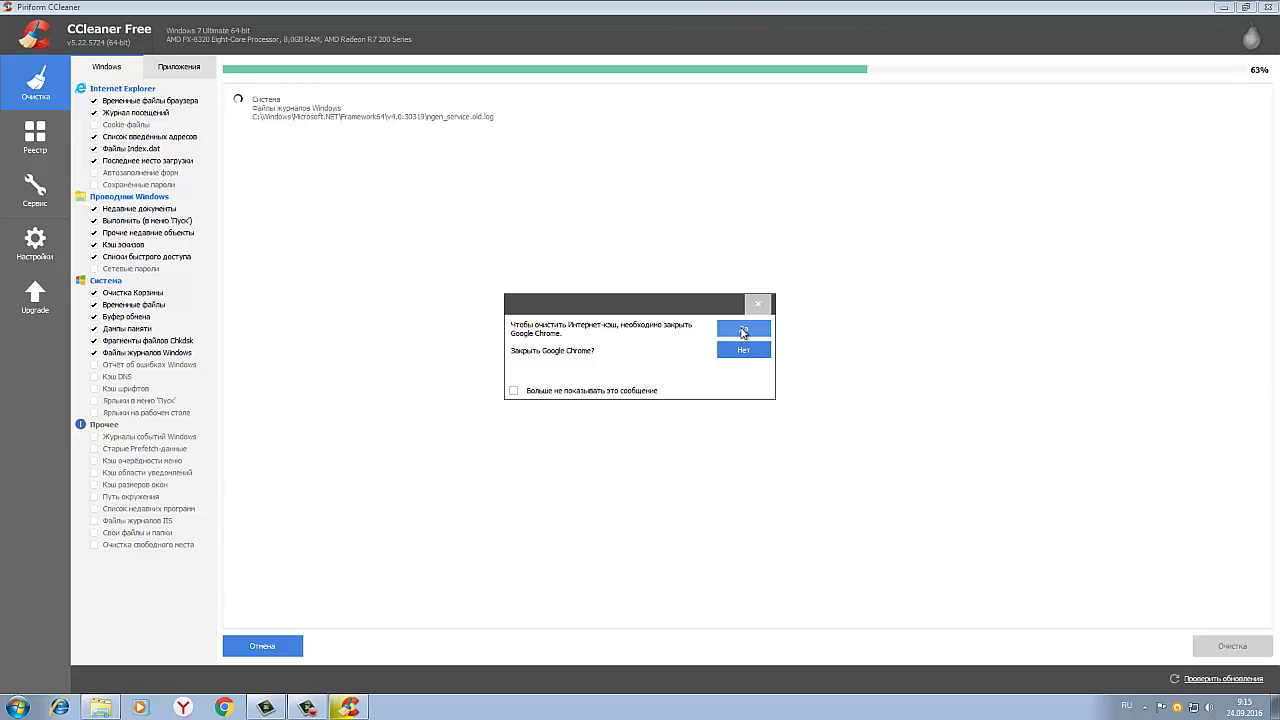
{"action": "left_click", "coordinate": [742, 330]}
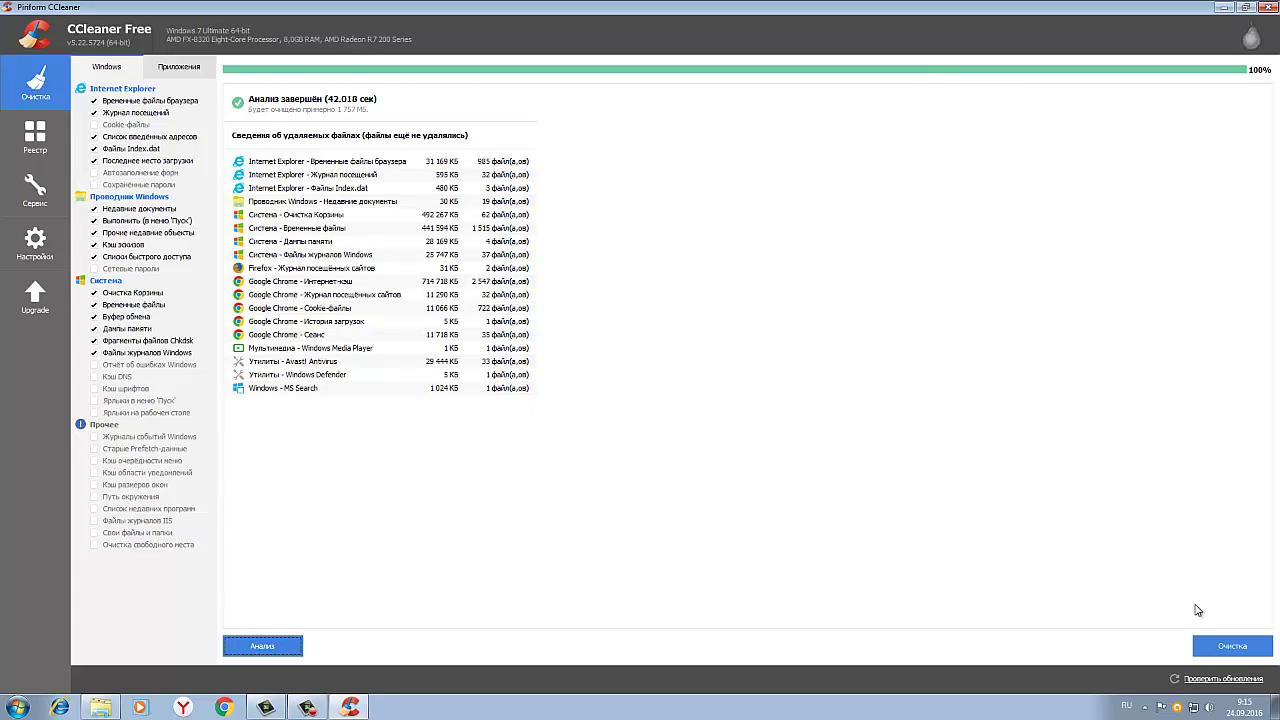
Step: Clean the files found by the analysis and run the cleaning a second time, confirming the deletion each time
{"action": "left_click", "coordinate": [1235, 647]}
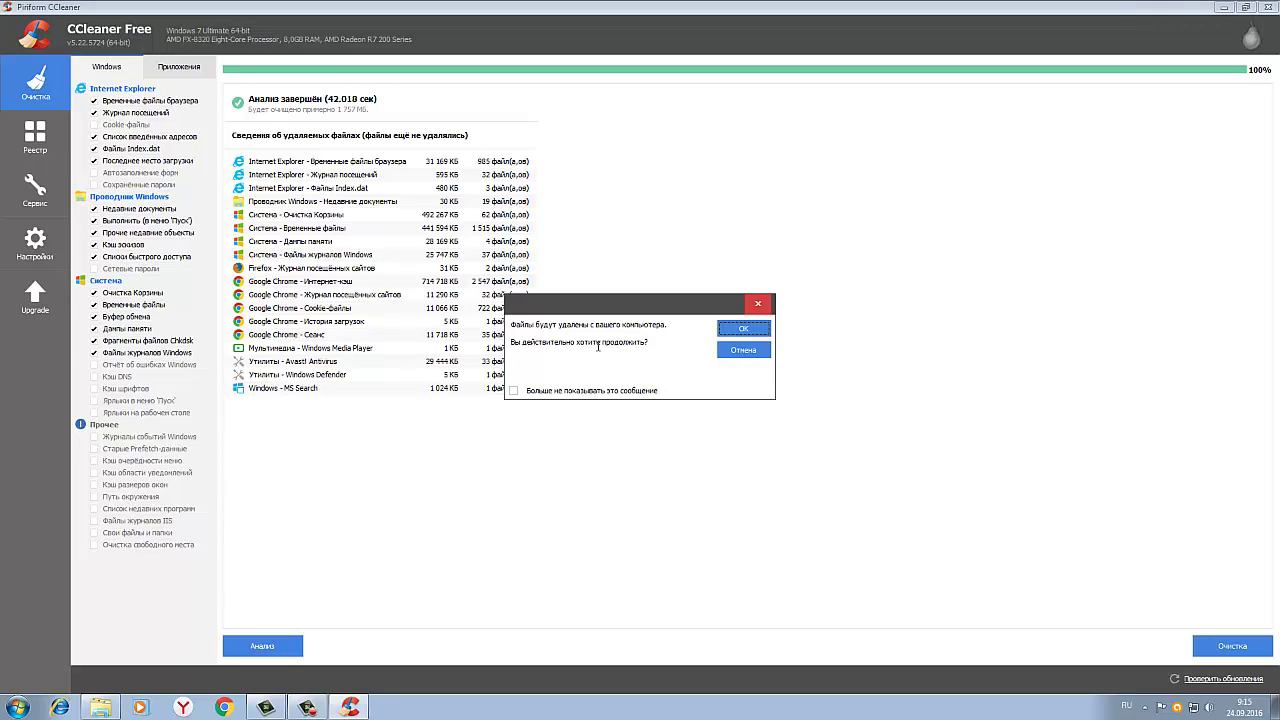
{"action": "left_click", "coordinate": [755, 334]}
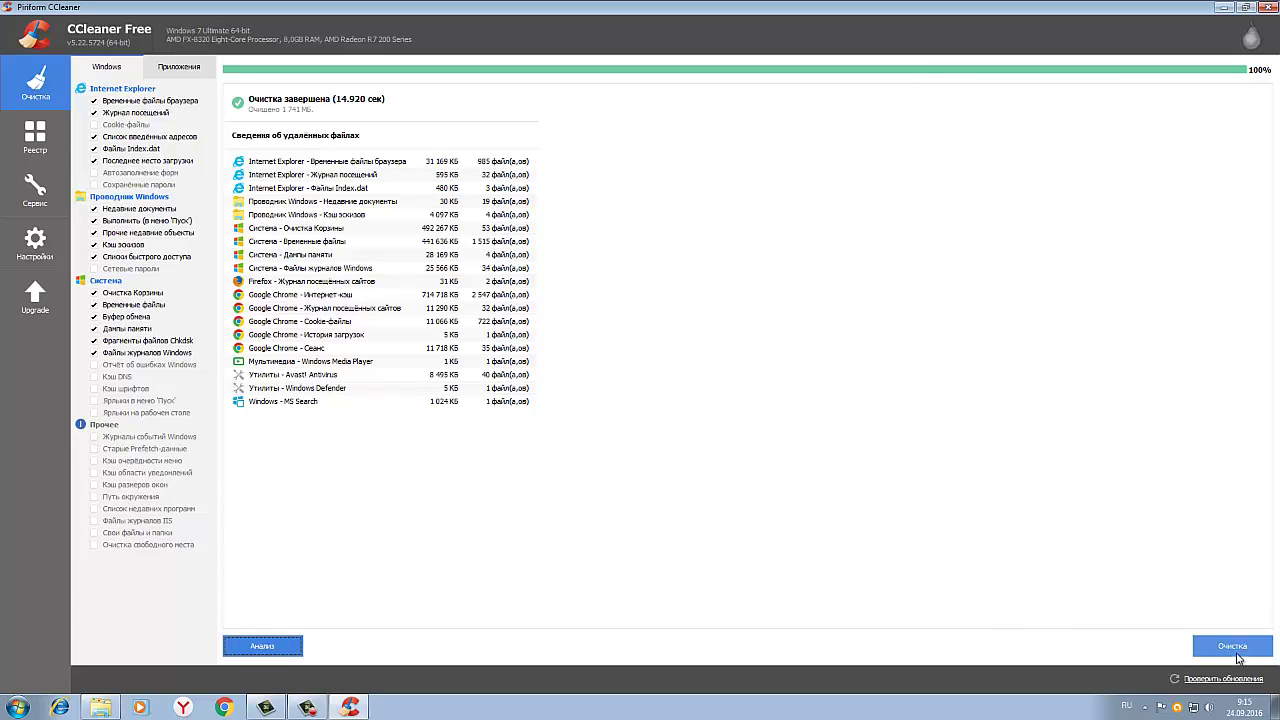
{"action": "left_click", "coordinate": [1235, 650]}
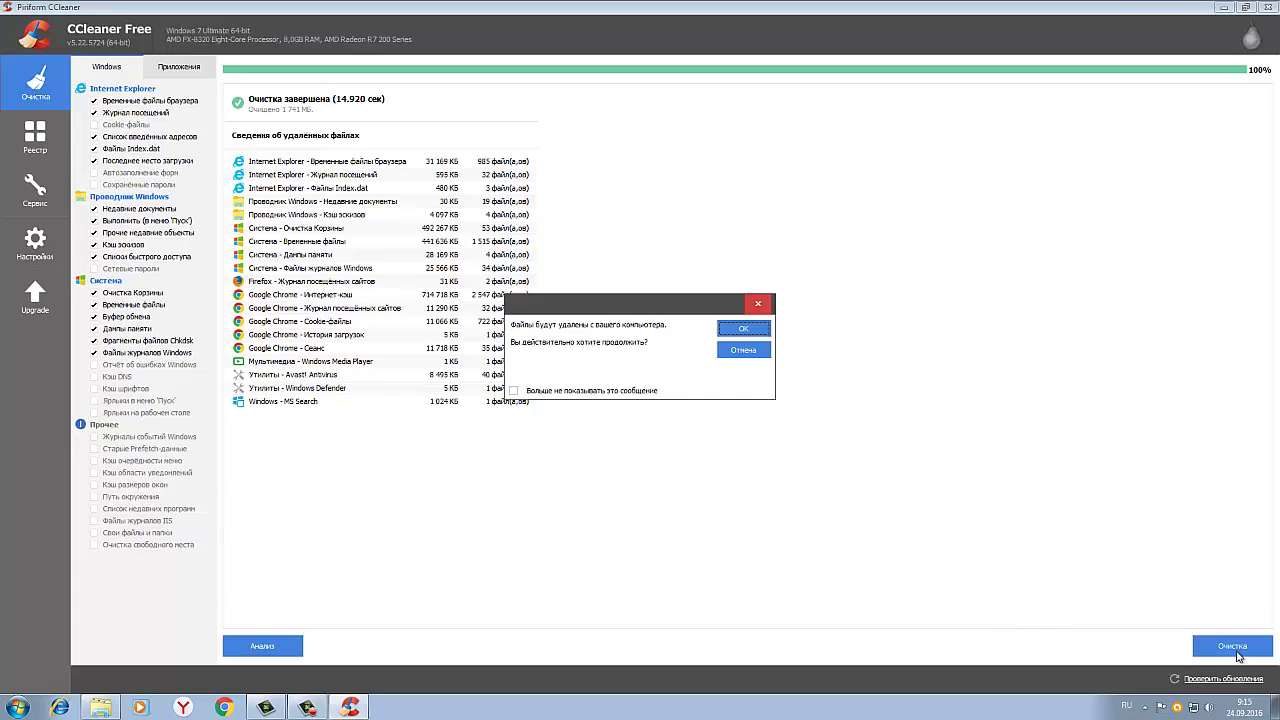
{"action": "left_click", "coordinate": [745, 330]}
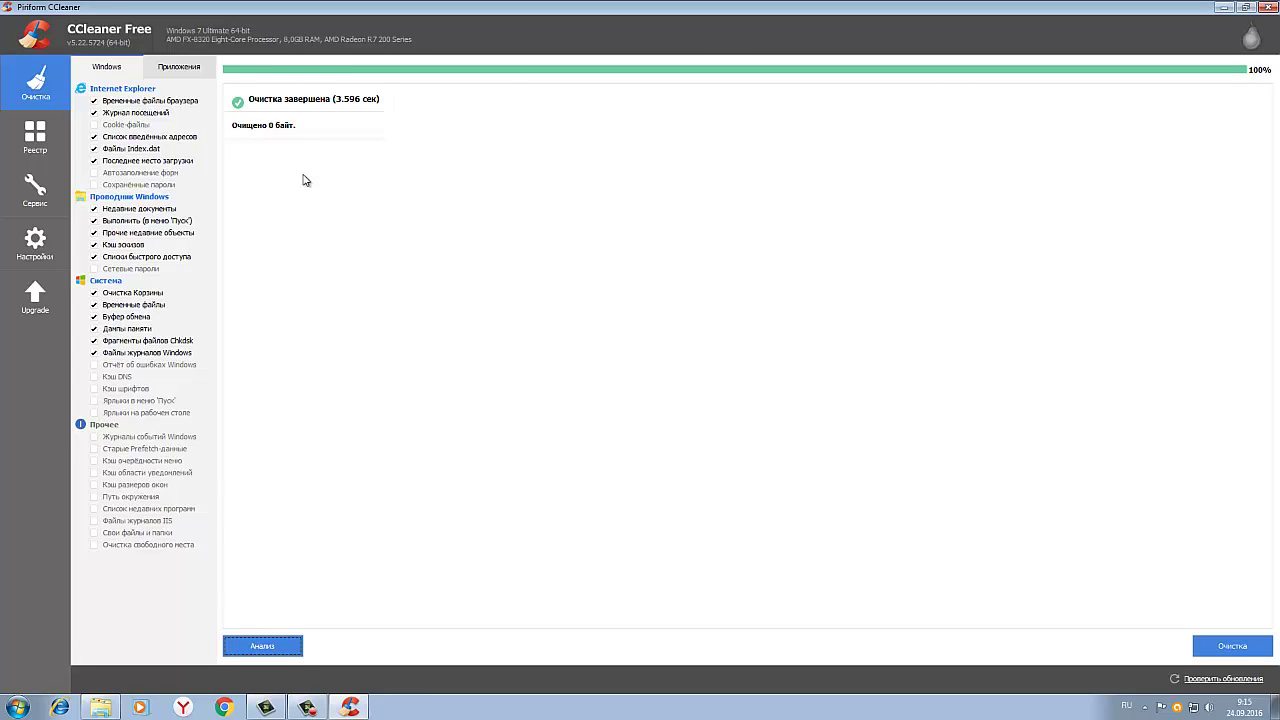
Step: Scan the registry for problems and fix all checked entries without saving a backup copy
{"action": "left_click", "coordinate": [37, 138]}
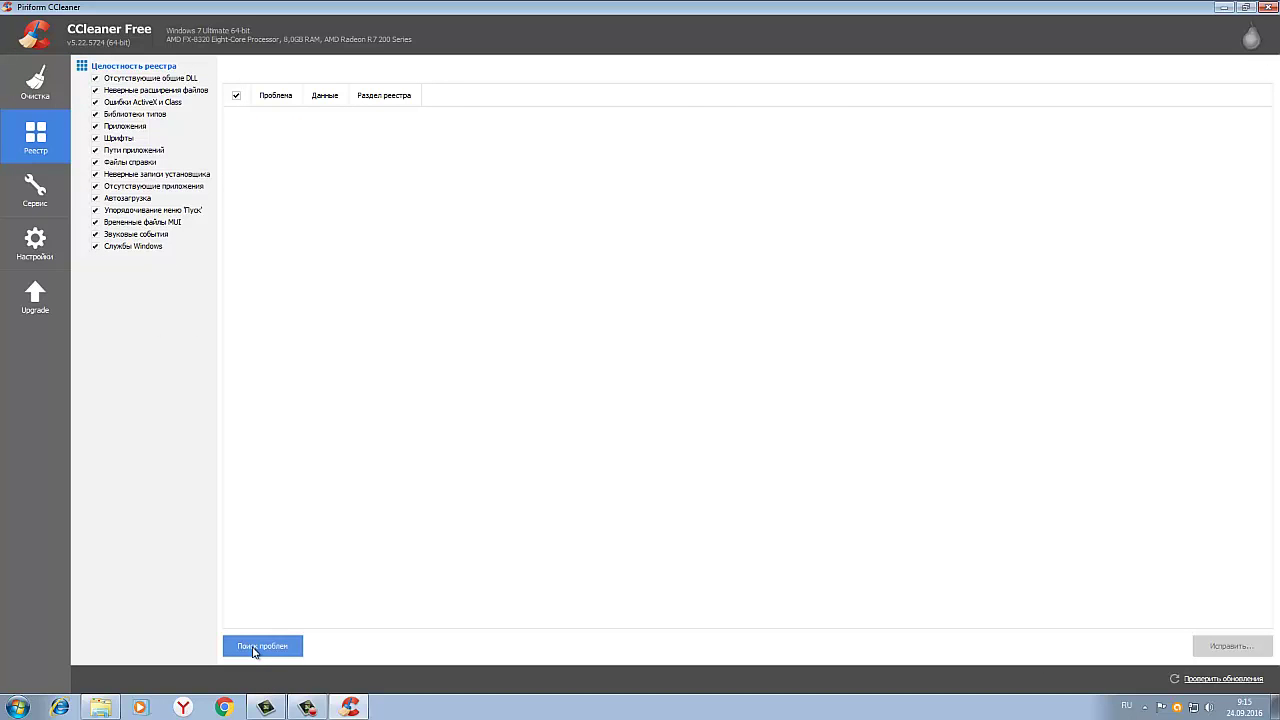
{"action": "left_click", "coordinate": [262, 646]}
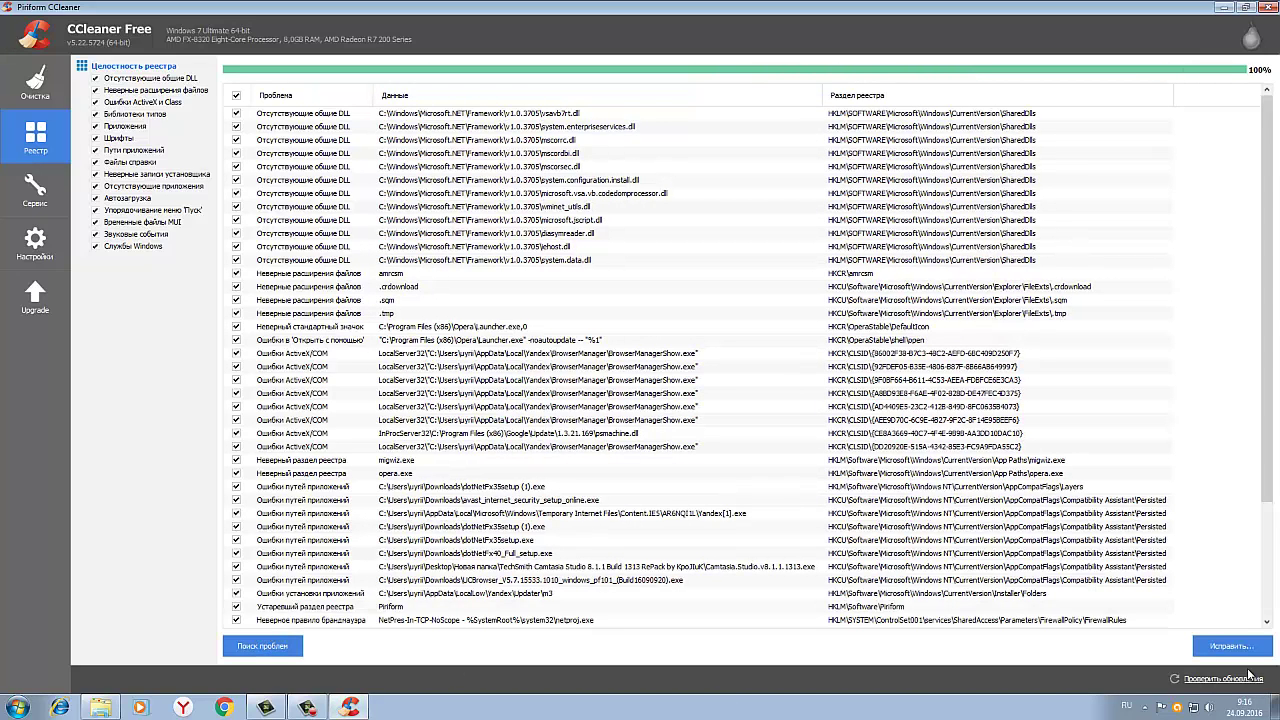
{"action": "left_click", "coordinate": [1224, 646]}
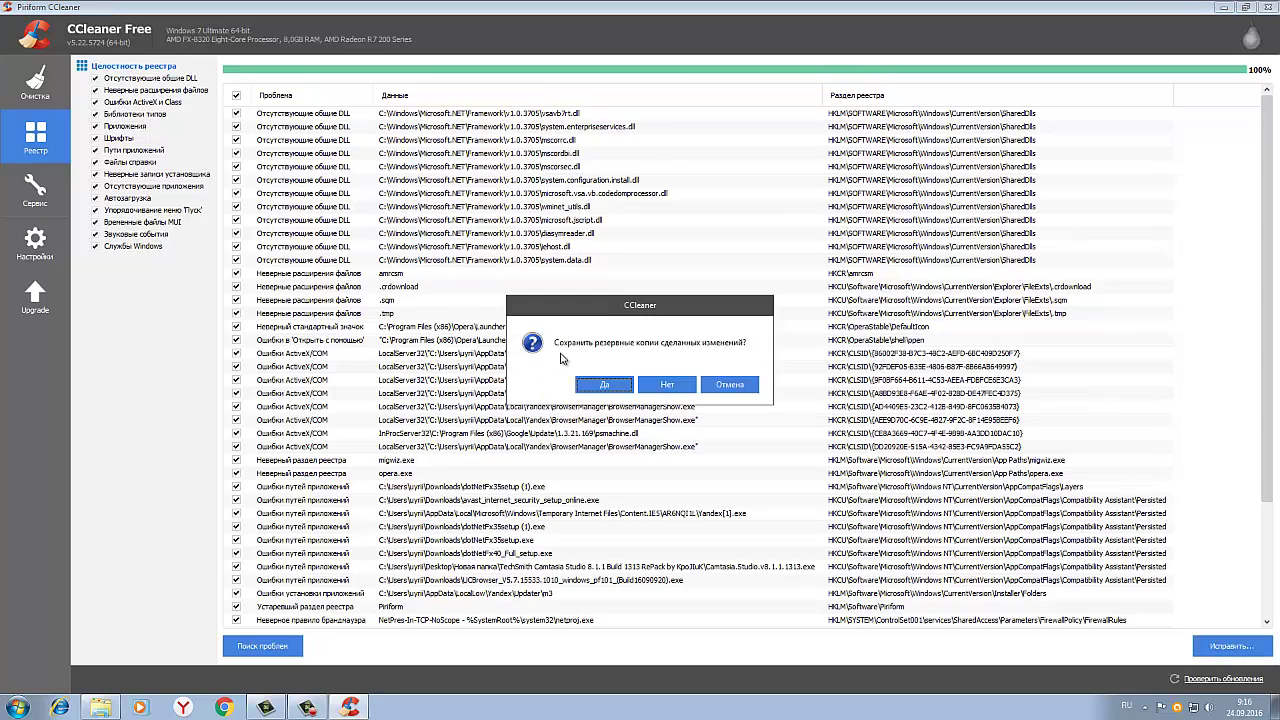
{"action": "left_click", "coordinate": [667, 387]}
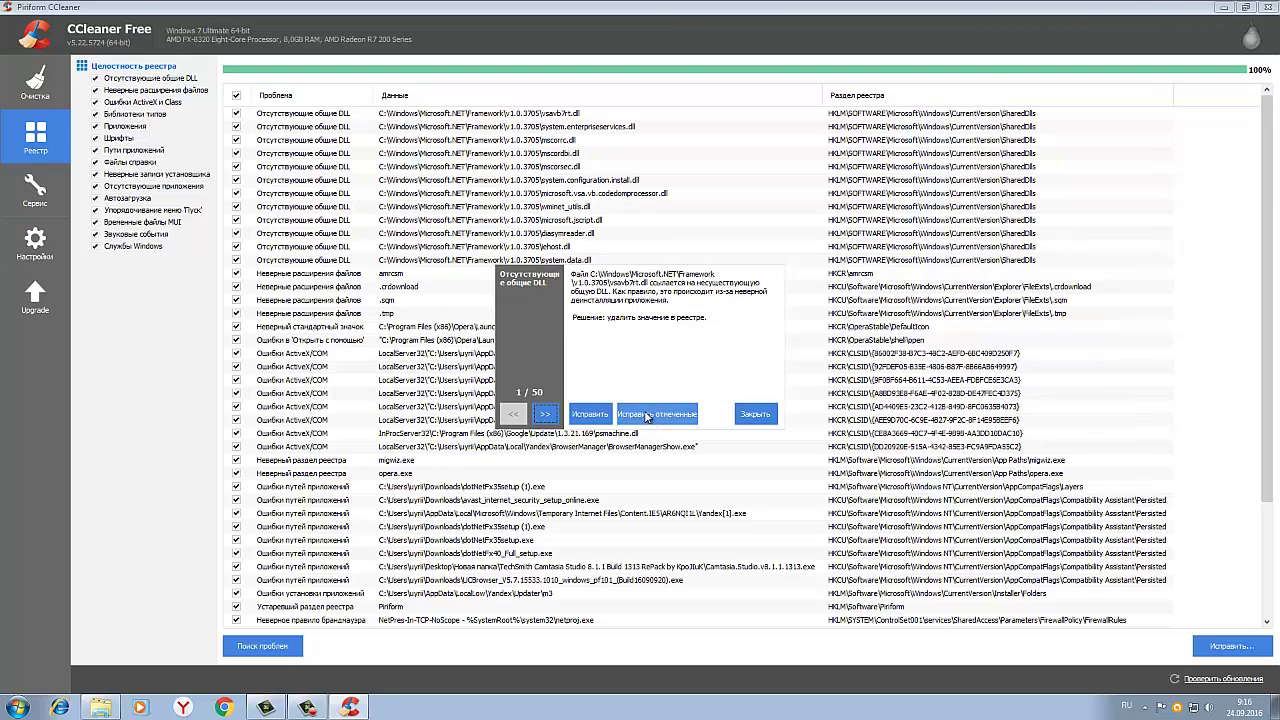
{"action": "left_click", "coordinate": [647, 414]}
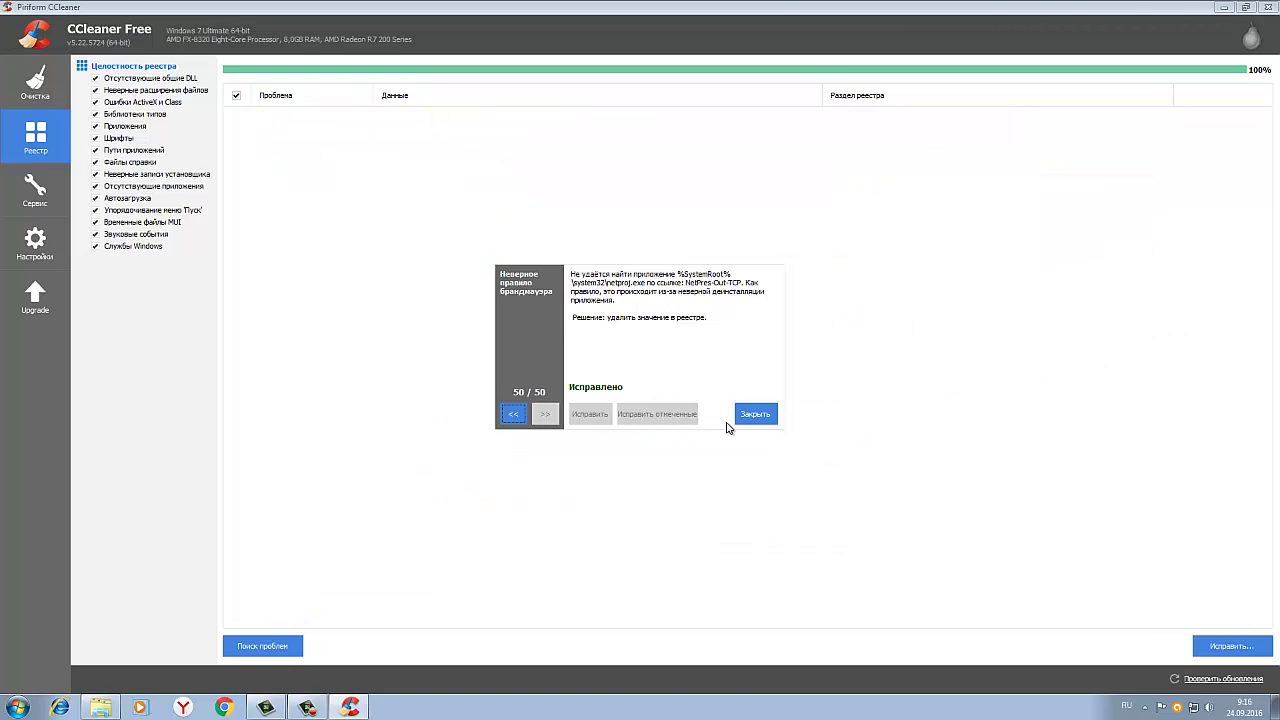
{"action": "left_click", "coordinate": [756, 415]}
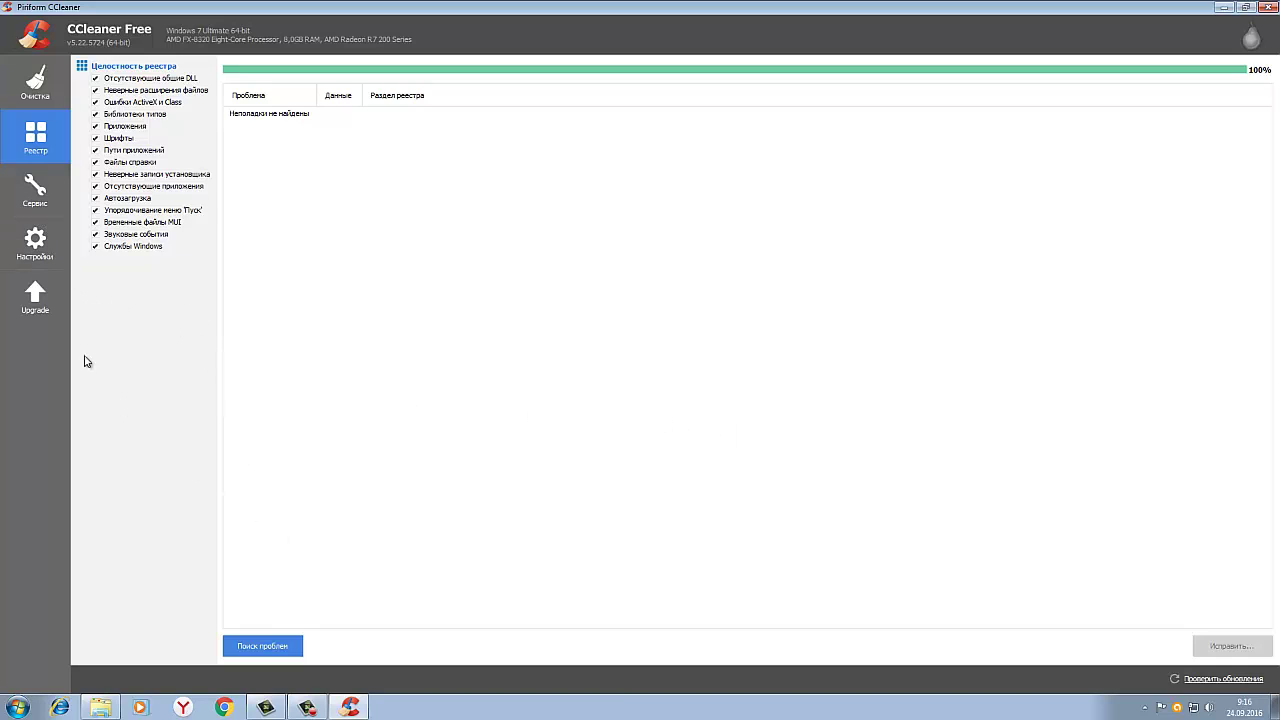
Step: Open the list of programs that run at Windows startup (Автозагрузка) among the service tools
{"action": "left_click", "coordinate": [36, 195]}
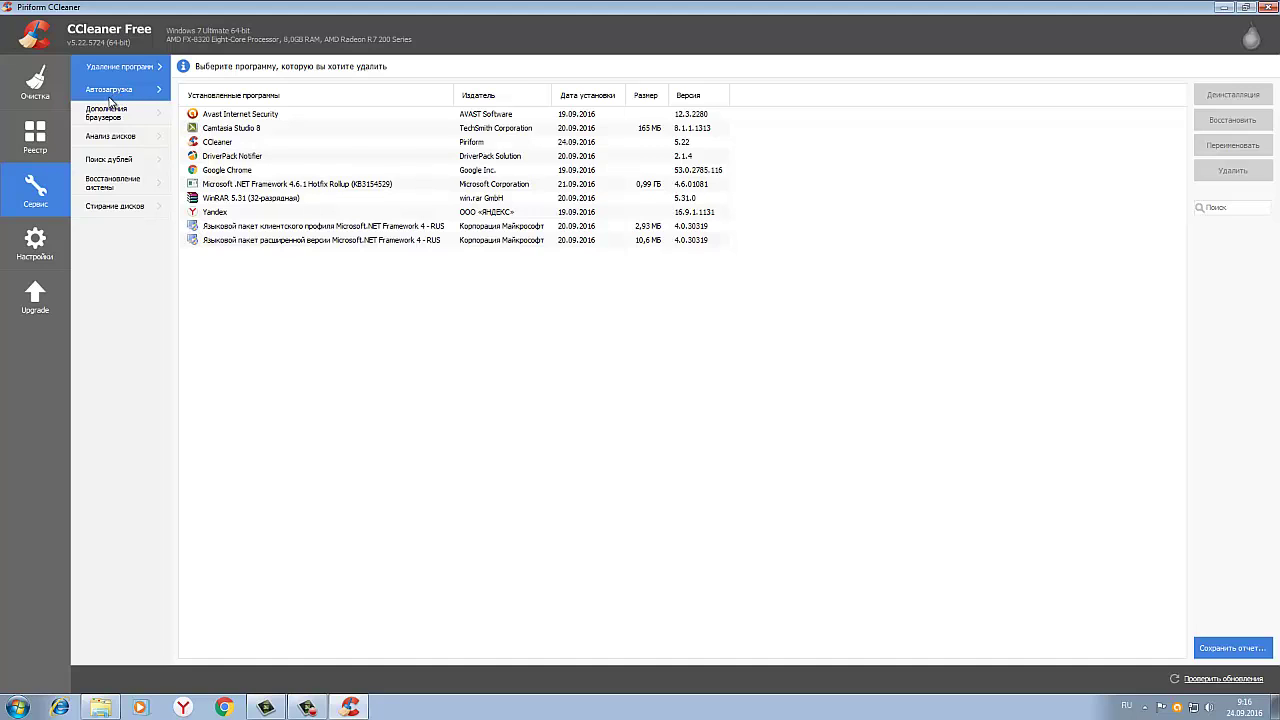
{"action": "left_click", "coordinate": [111, 90]}
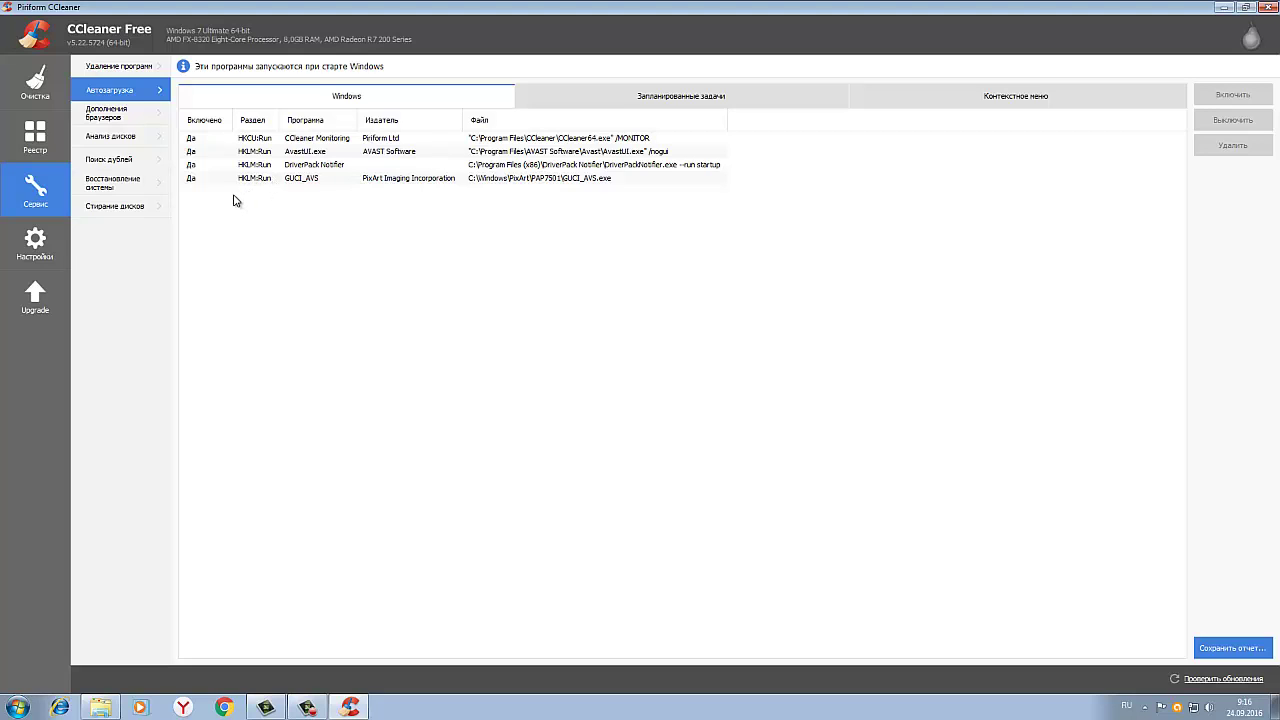
Step: Disable the GUCI_AVS, DriverPack Notifier and CCleaner Monitoring entries so that they no longer start with Windows
{"action": "left_click", "coordinate": [300, 180]}
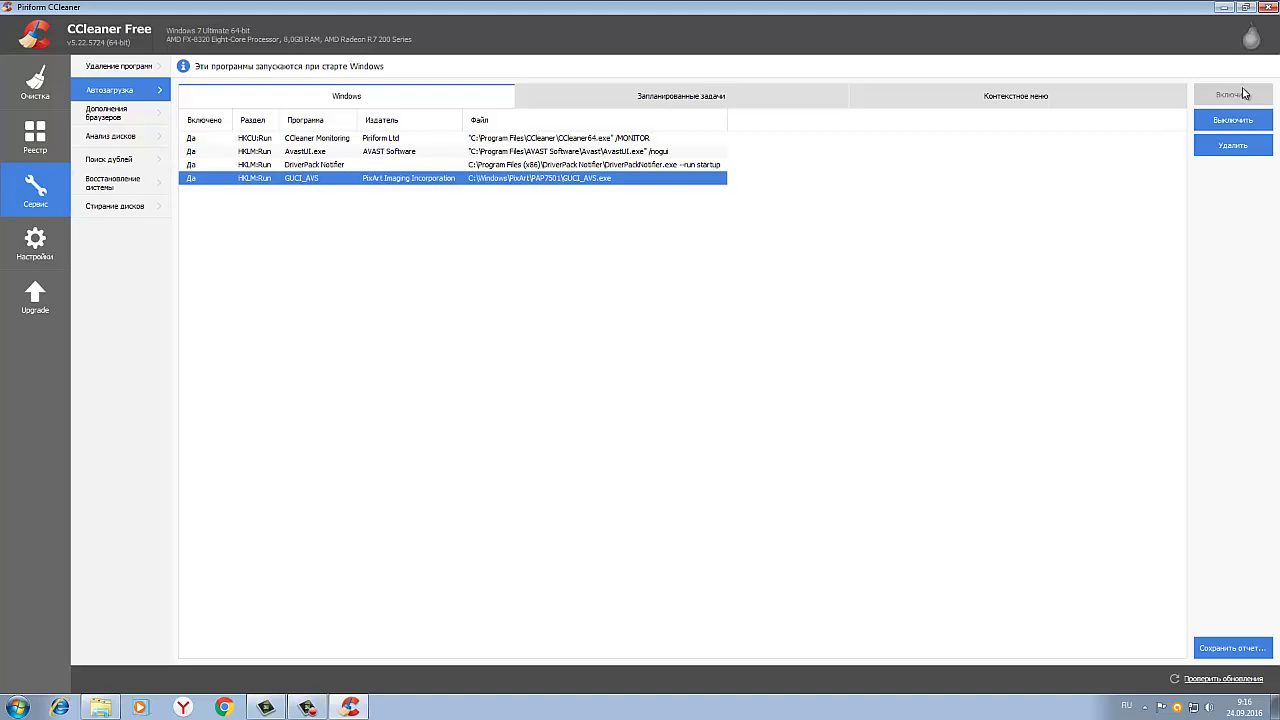
{"action": "left_click", "coordinate": [1233, 121]}
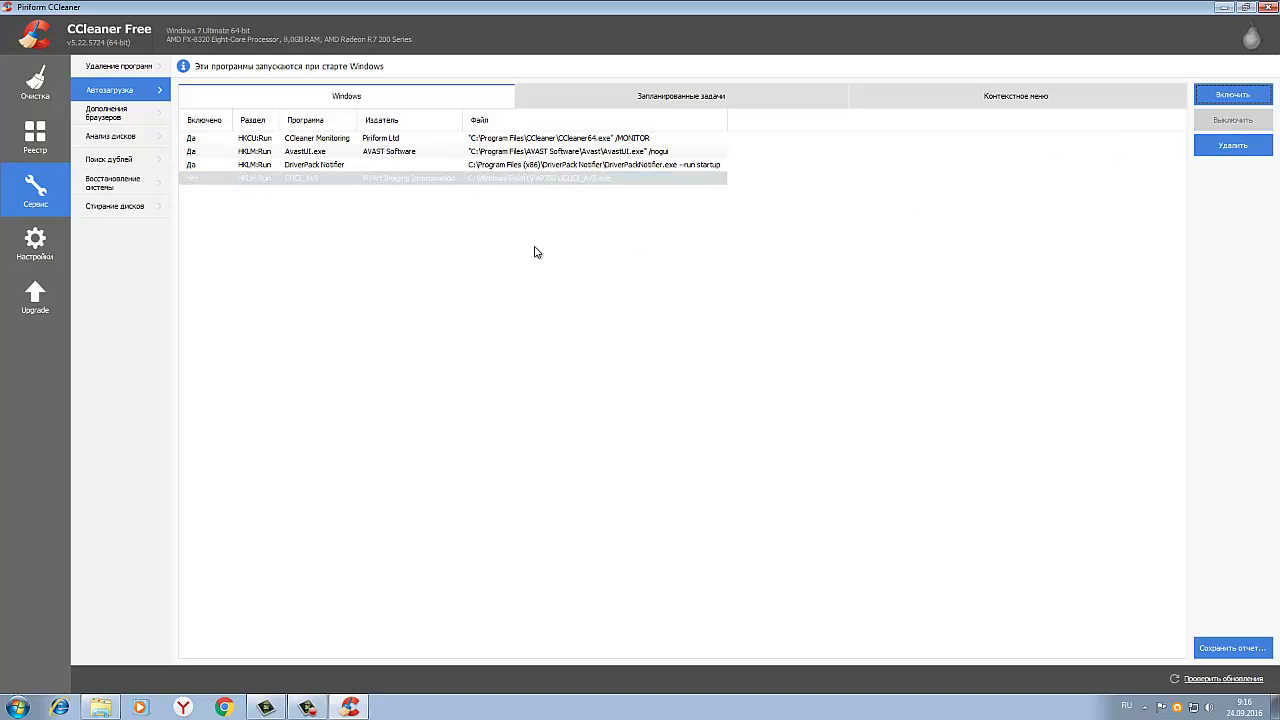
{"action": "left_click", "coordinate": [329, 166]}
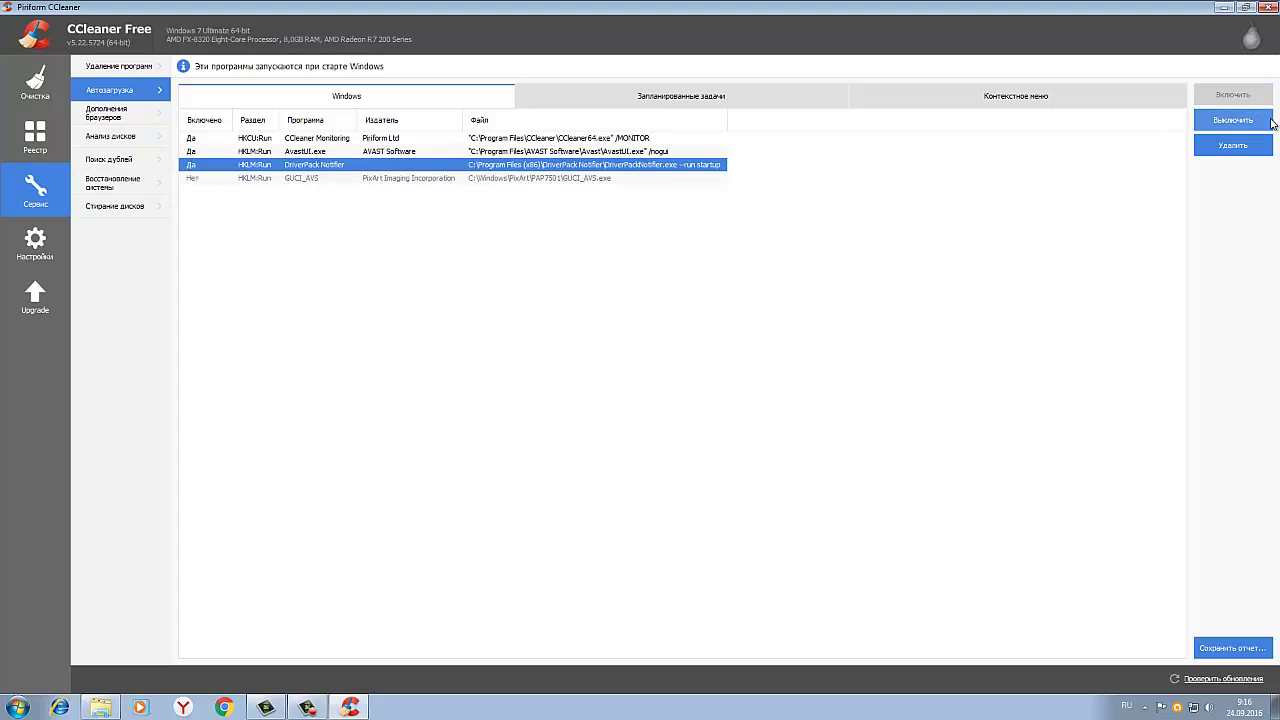
{"action": "left_click", "coordinate": [1233, 121]}
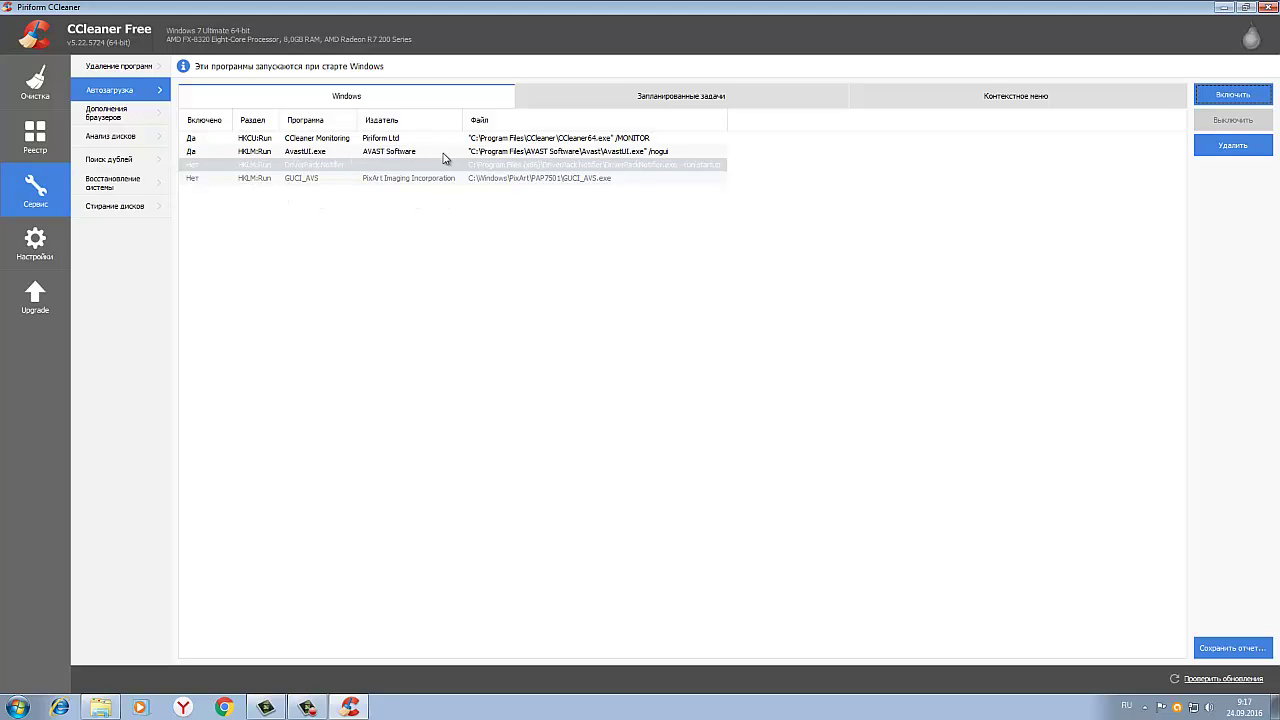
{"action": "left_click", "coordinate": [350, 138]}
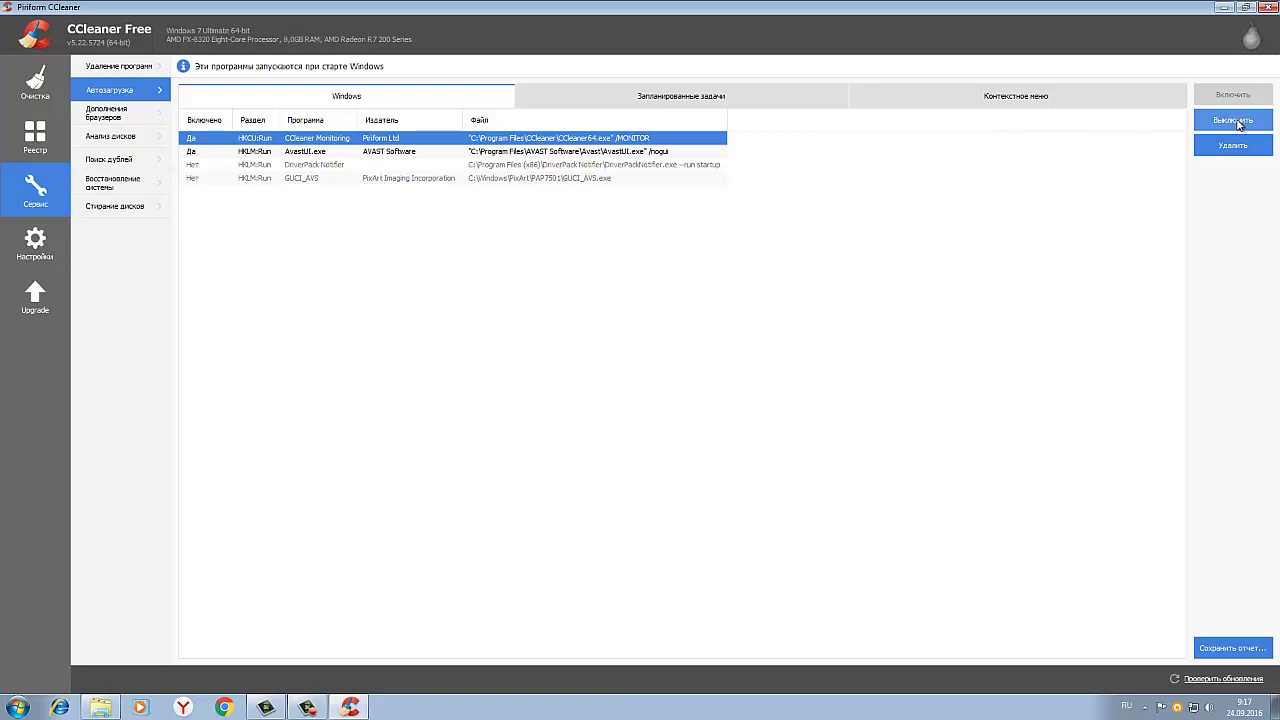
{"action": "left_click", "coordinate": [1236, 121]}
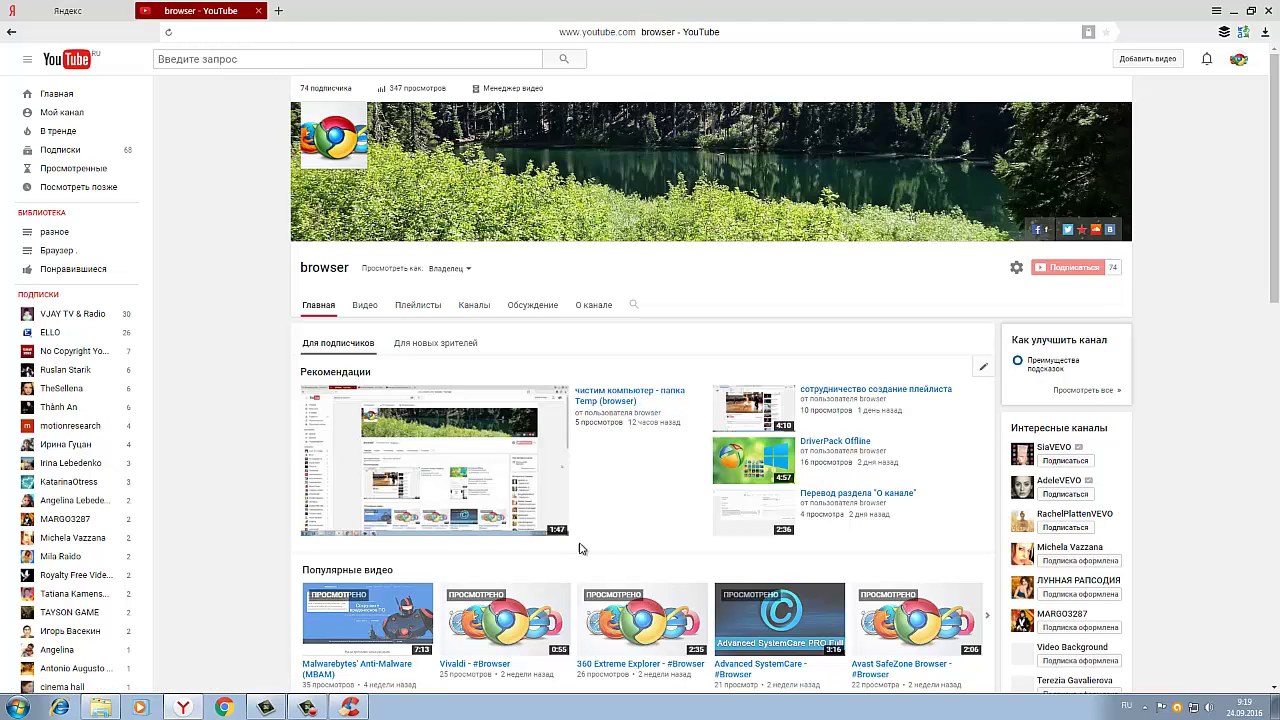
Step: In the Yandex browser, look through further popular videos (Популярные видео) and the uploads on the "browser" YouTube channel page
{"action": "left_click", "coordinate": [997, 628]}
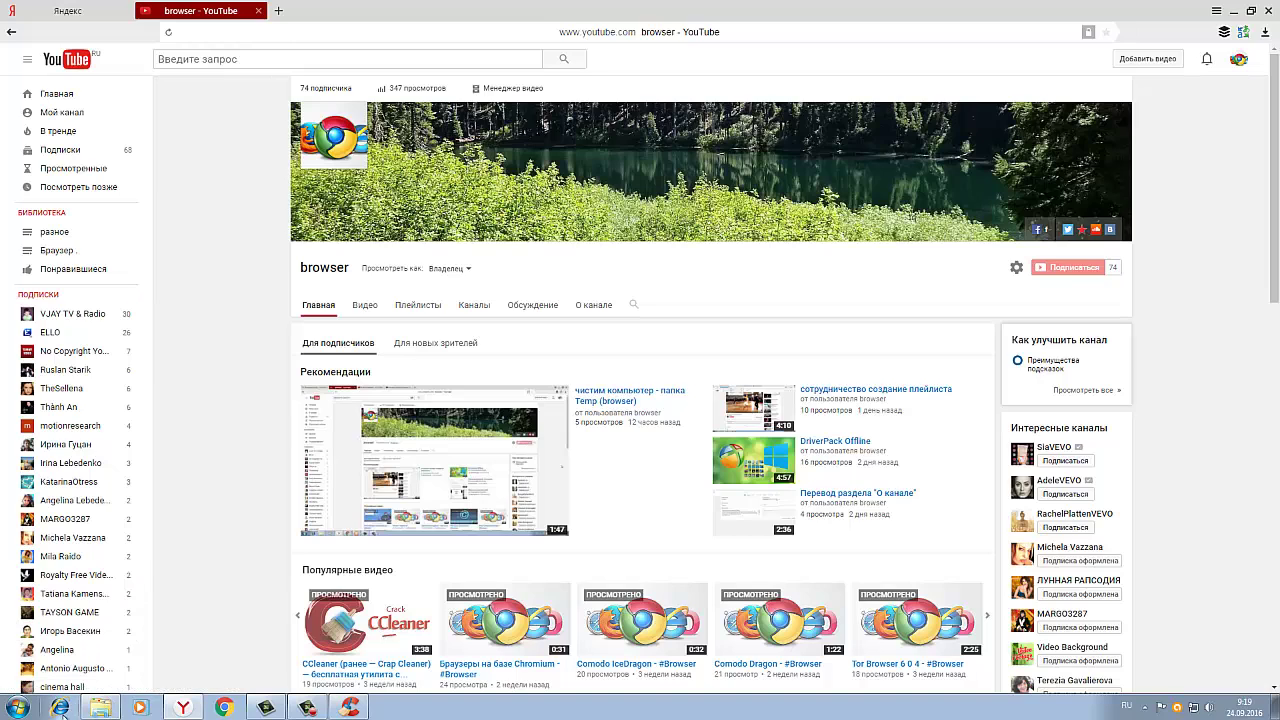
{"action": "mouse_move", "coordinate": [100, 706]}
{"action": "scroll", "coordinate": [648, 511], "scroll_direction": "down", "scroll_amount": 3}
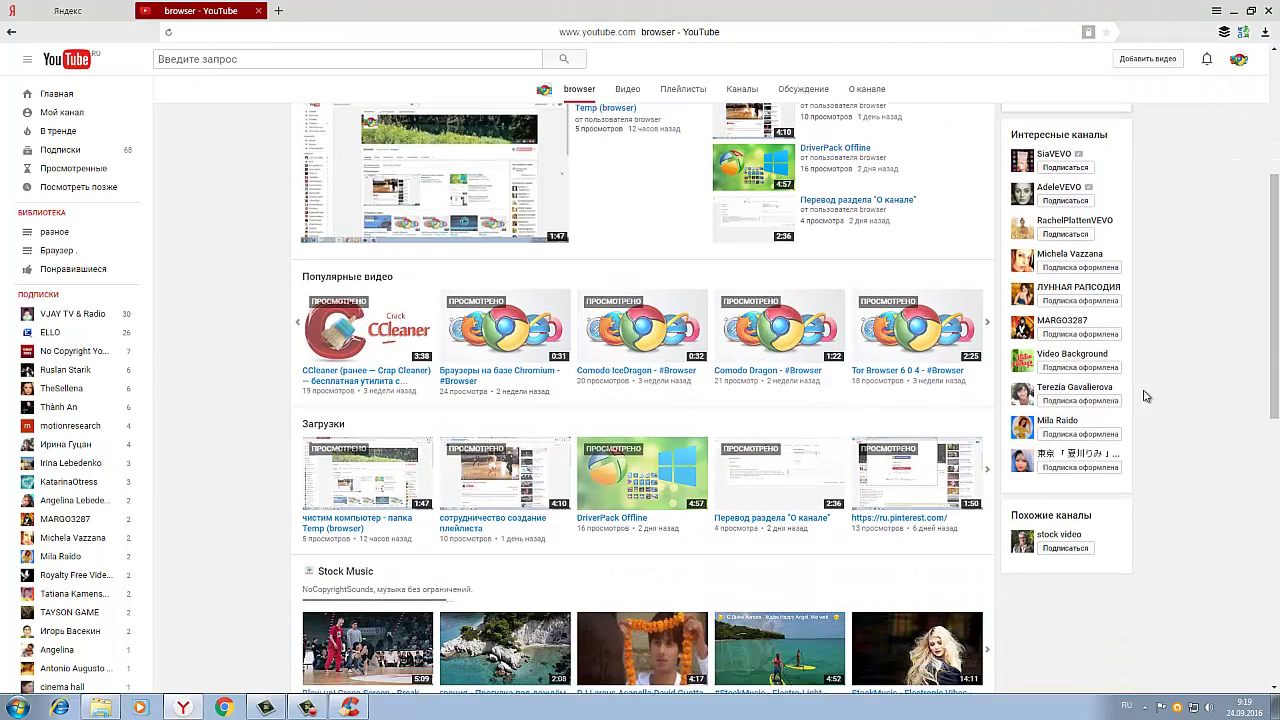